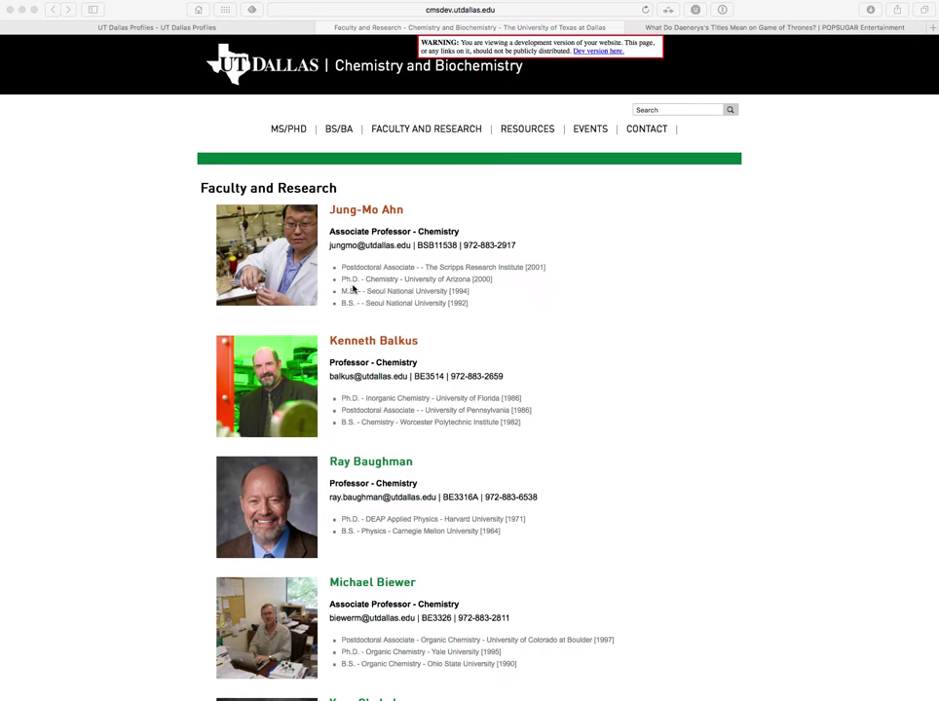
# Browse the Chemistry and Biochemistry faculty list, then switch to the UT Dallas Profiles tab.
pyautogui.scroll(-4, 353, 289)
pyautogui.scroll(4, 411, 289)
pyautogui.scroll(-2, 490, 446)
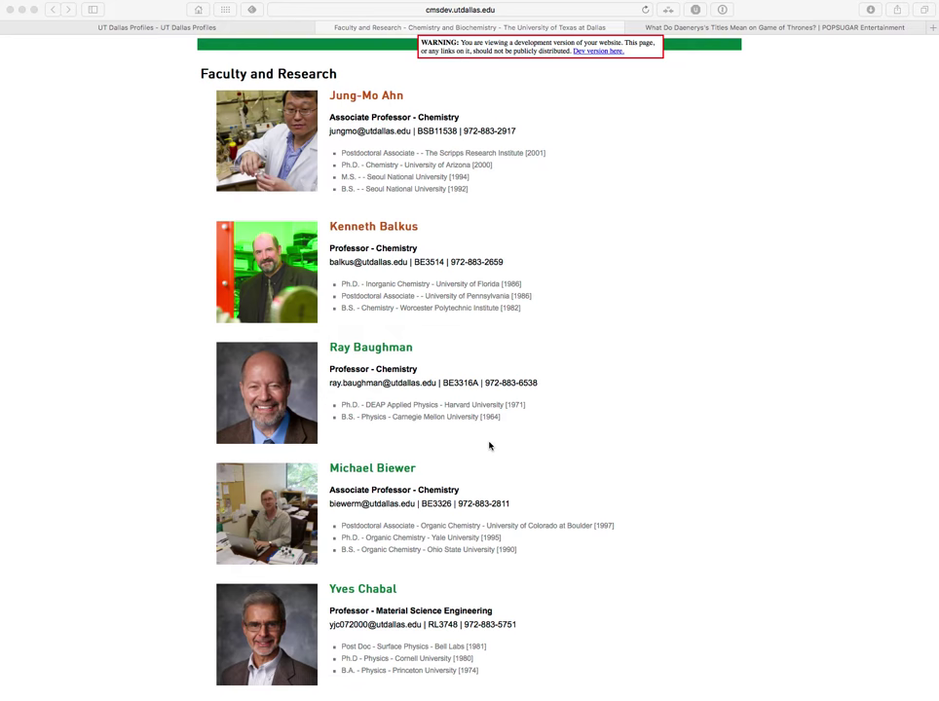
pyautogui.scroll(-20, 489, 445)
pyautogui.scroll(-5, 489, 446)
pyautogui.scroll(20, 489, 445)
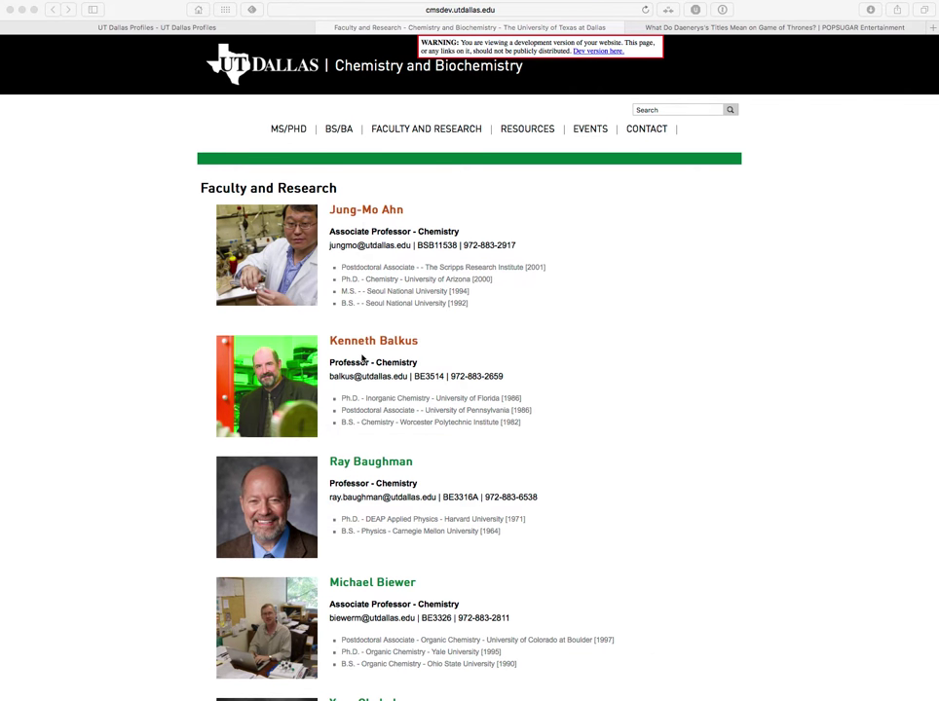
pyautogui.click(123, 28)
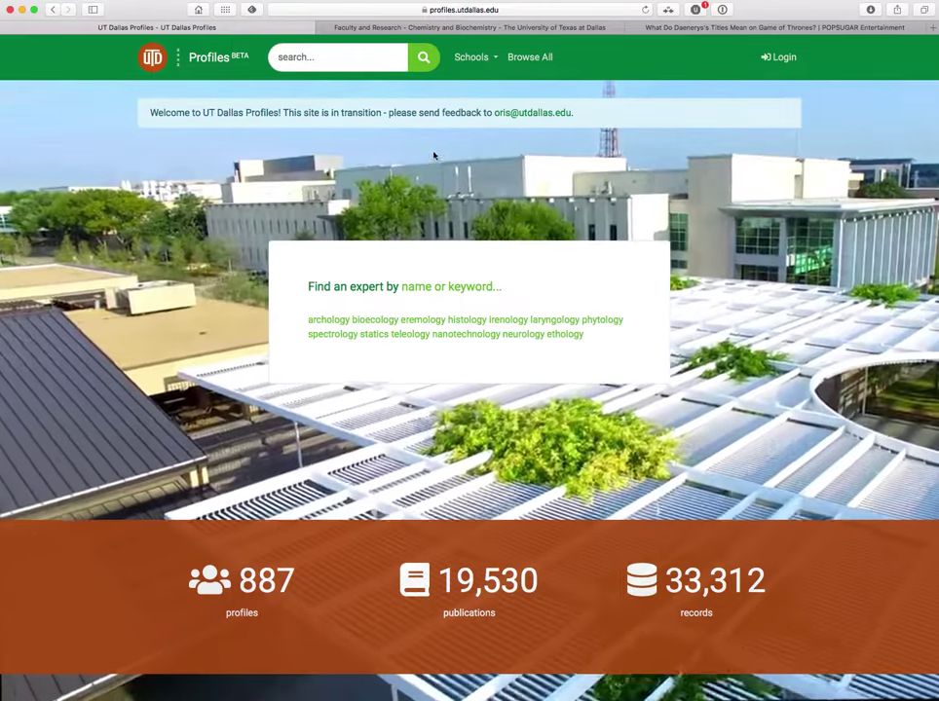
# Search Profiles for 'gassensmith' and open the first result's full profile.
pyautogui.click(336, 64)
pyautogui.write('gassensmi')
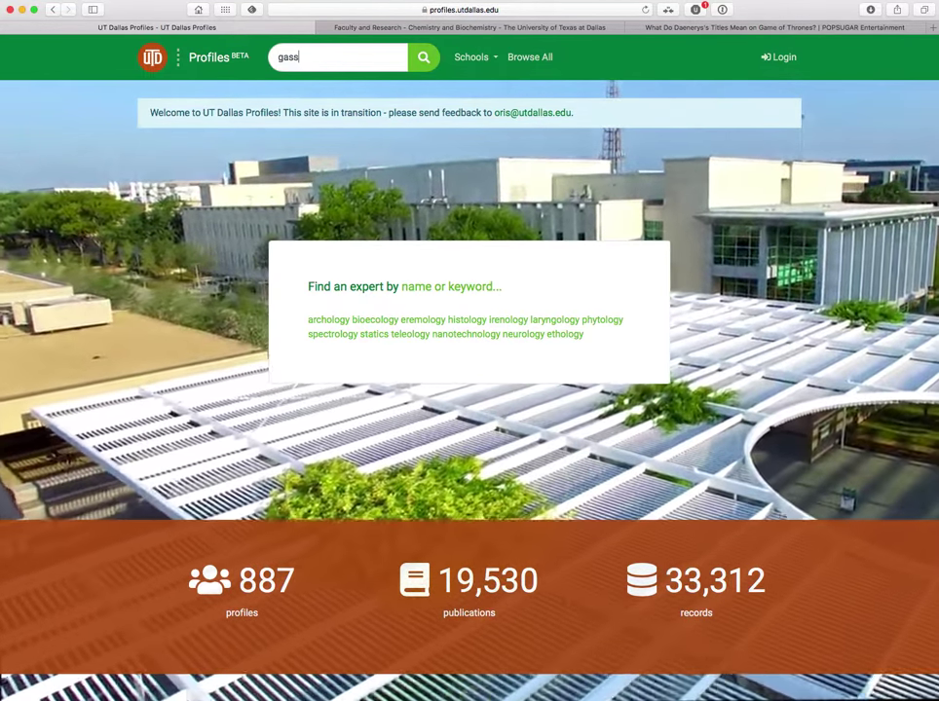
pyautogui.write('th')
pyautogui.press('Return')
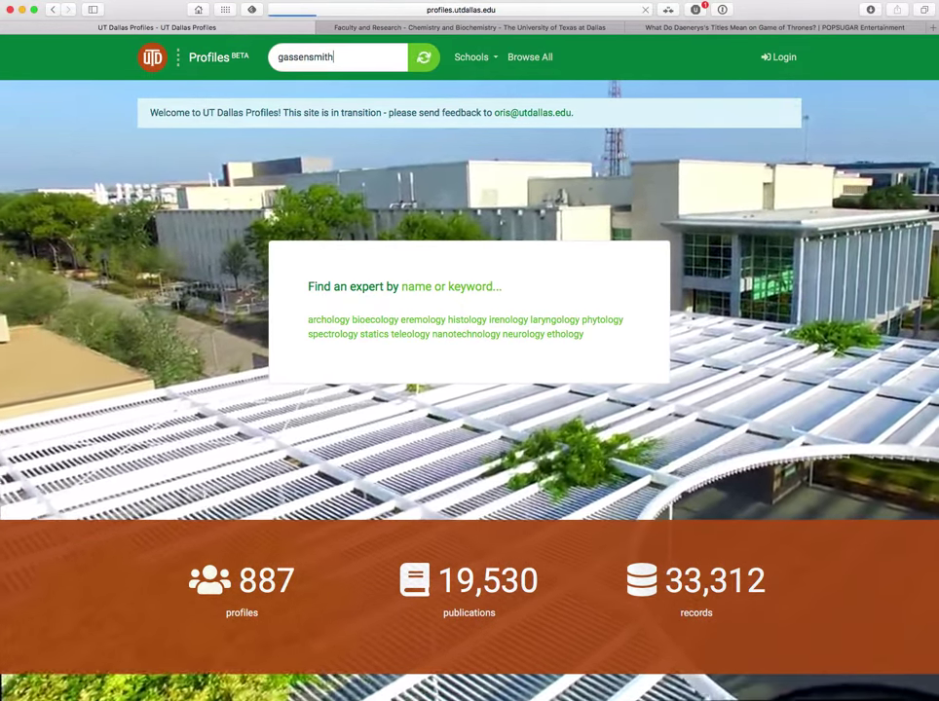
pyautogui.scroll(-5, 369, 394)
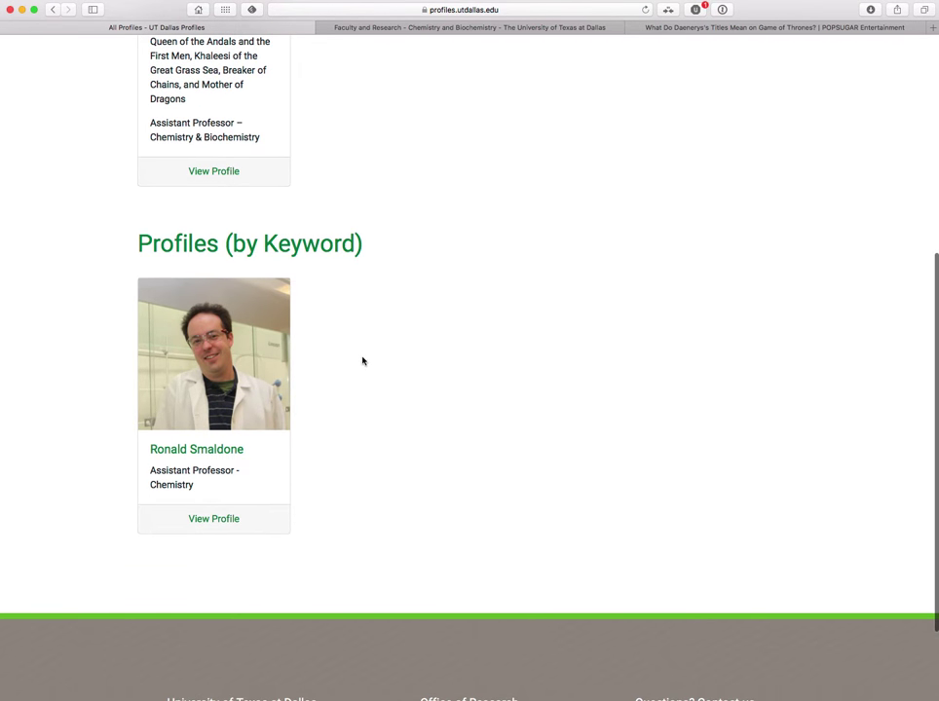
pyautogui.scroll(5, 362, 362)
pyautogui.click(211, 551)
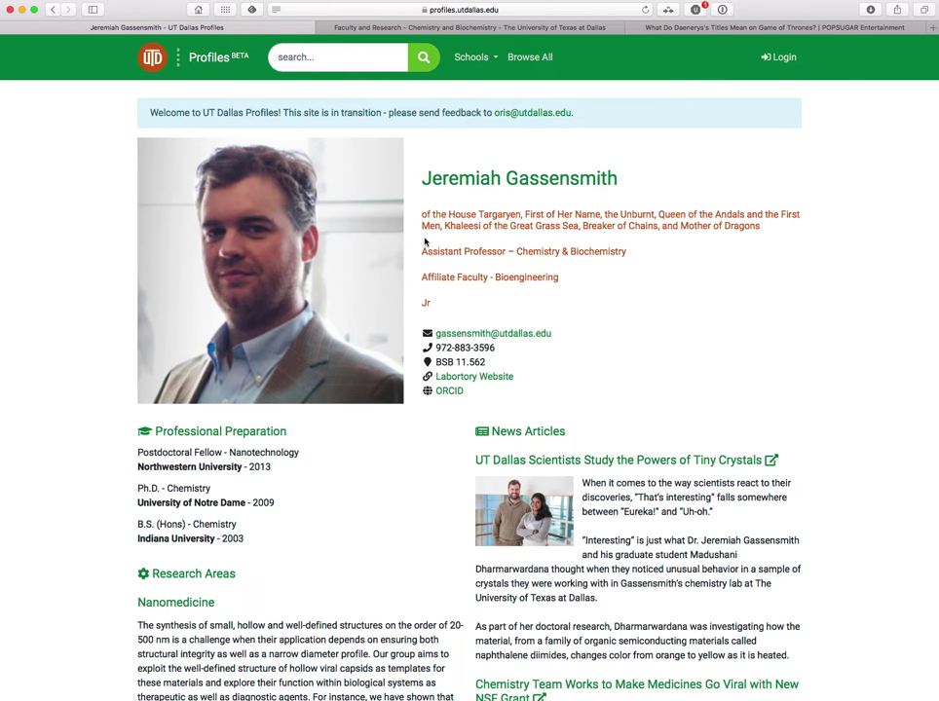
pyautogui.moveTo(421, 212); pyautogui.dragTo(778, 228)
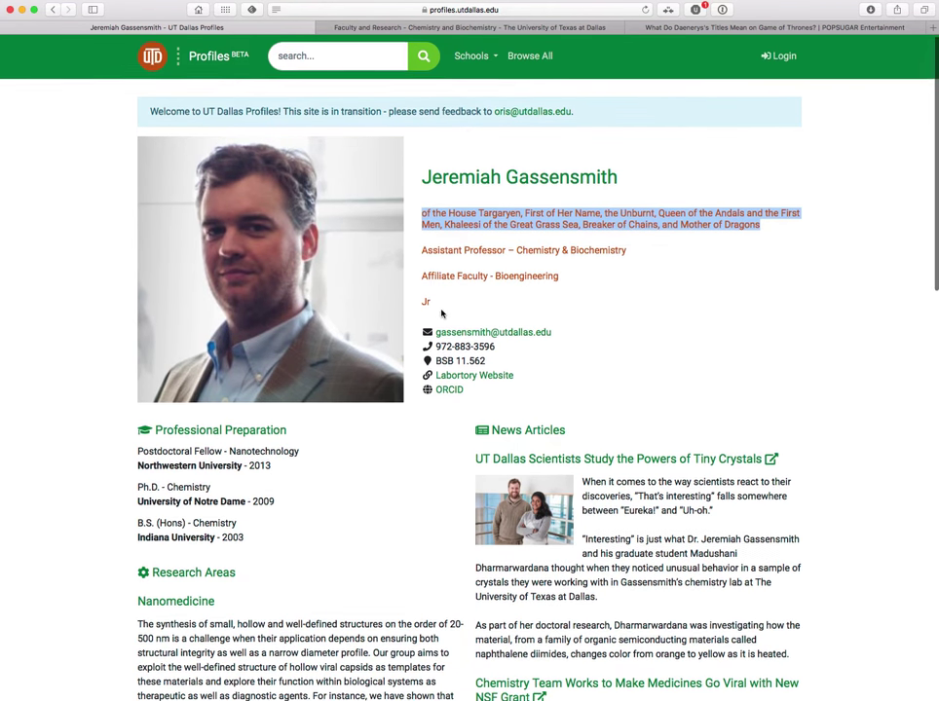
pyautogui.scroll(-5, 441, 315)
pyautogui.rightClick(443, 309)
pyautogui.click(435, 94)
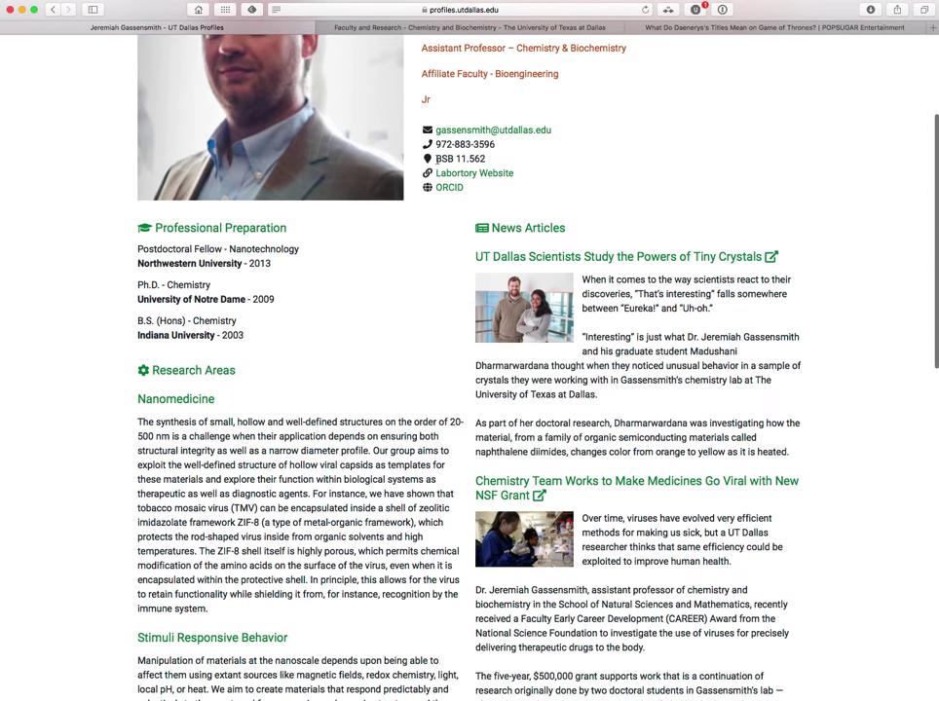
pyautogui.scroll(5, 206, 391)
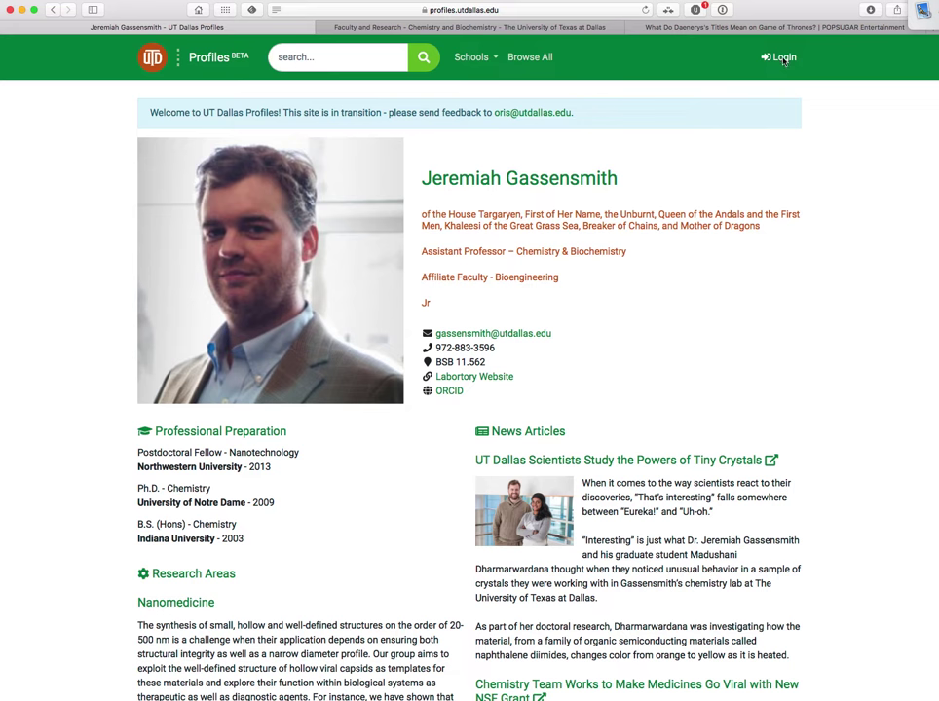
# Sign in to UT Dallas Profiles with the saved credentials.
pyautogui.click(781, 57)
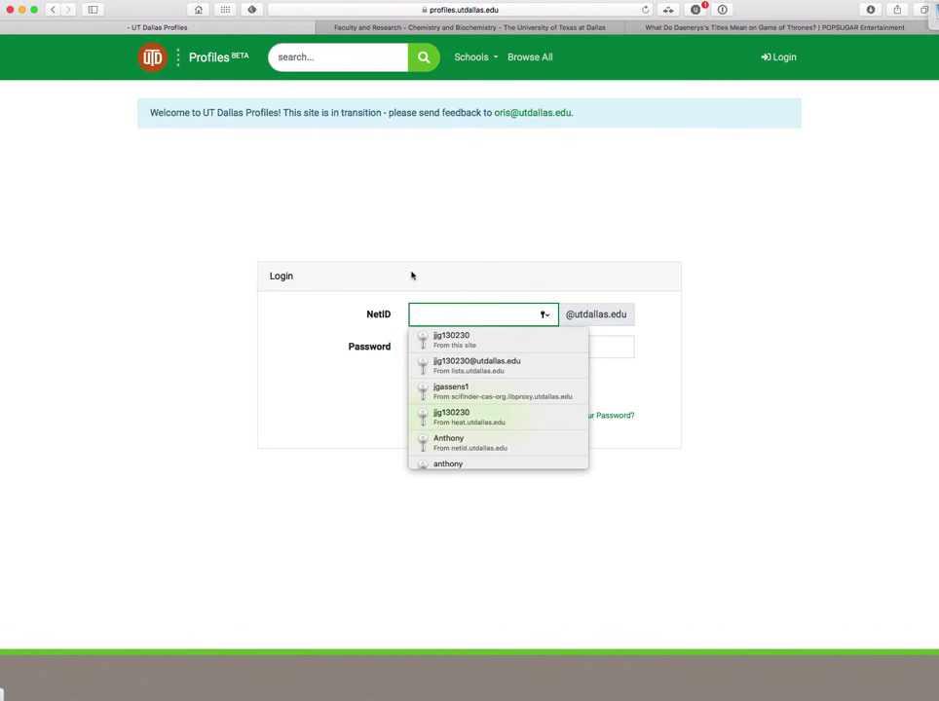
pyautogui.click(429, 334)
pyautogui.click(469, 424)
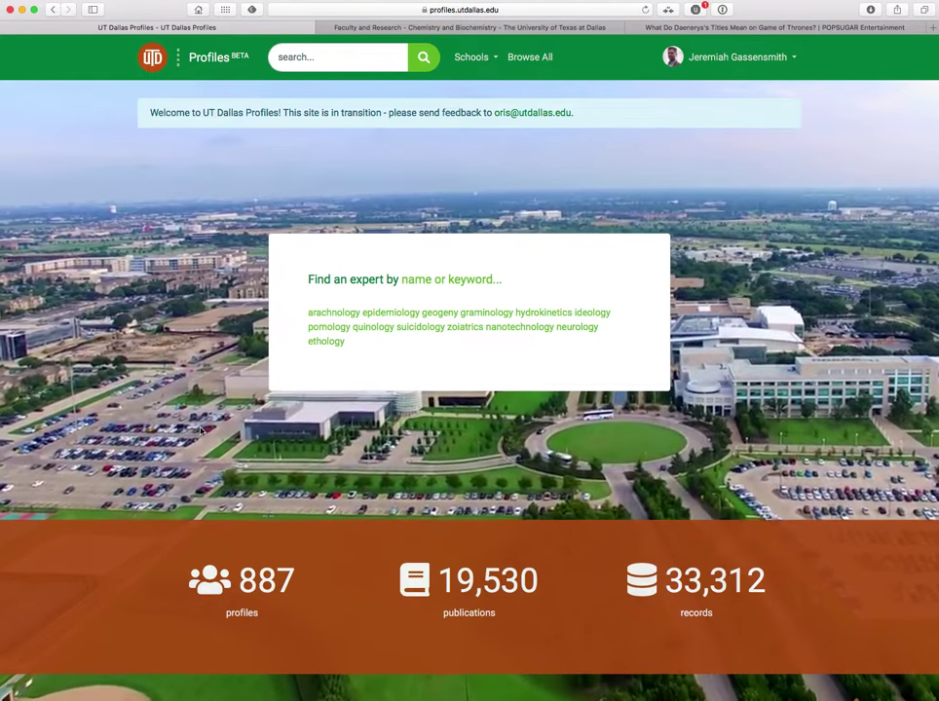
# Go to My Profile and open the name and contact information editor.
pyautogui.click(712, 59)
pyautogui.click(716, 85)
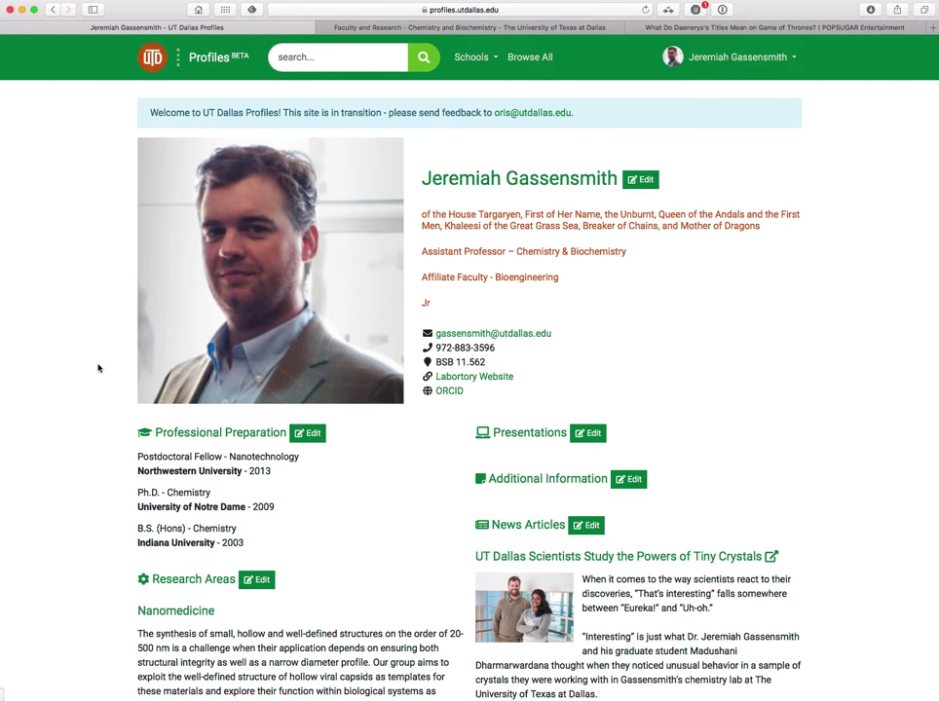
pyautogui.scroll(-3, 99, 368)
pyautogui.scroll(-15, 98, 368)
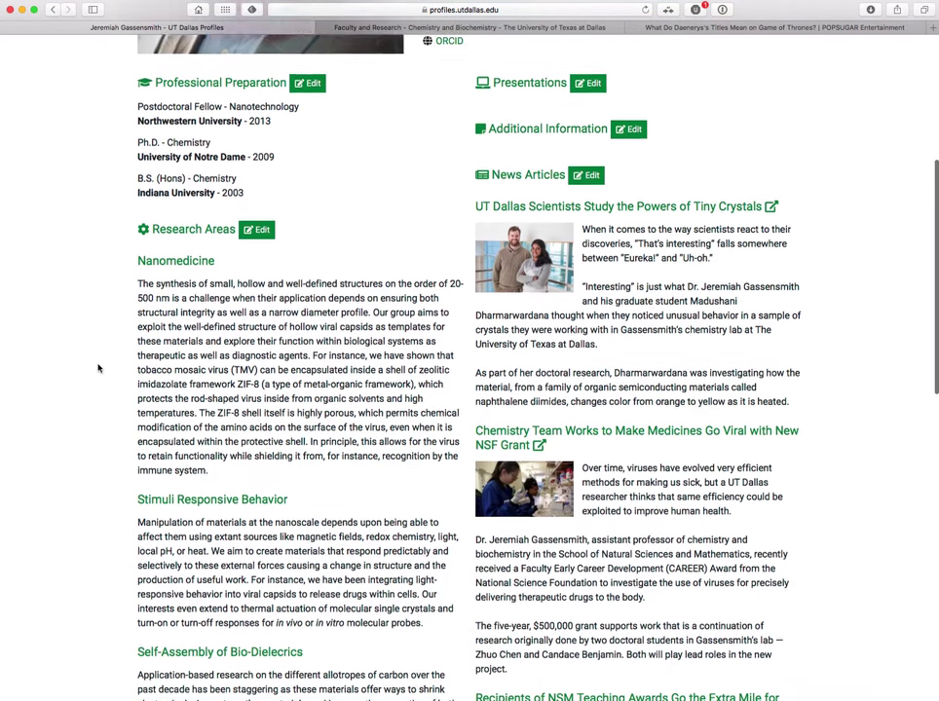
pyautogui.scroll(-5, 99, 368)
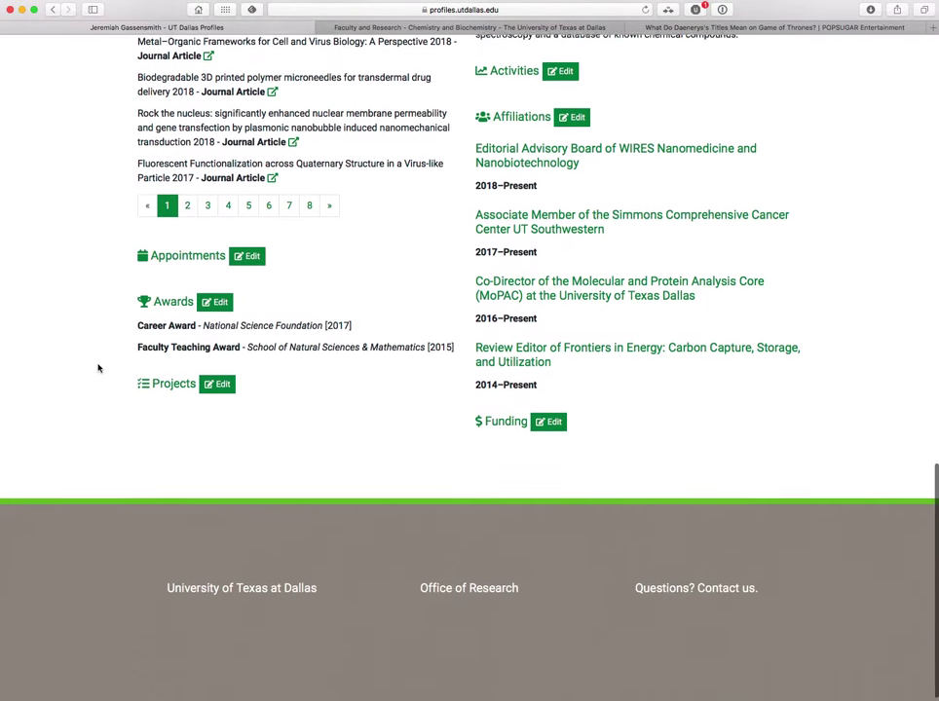
pyautogui.scroll(20, 98, 368)
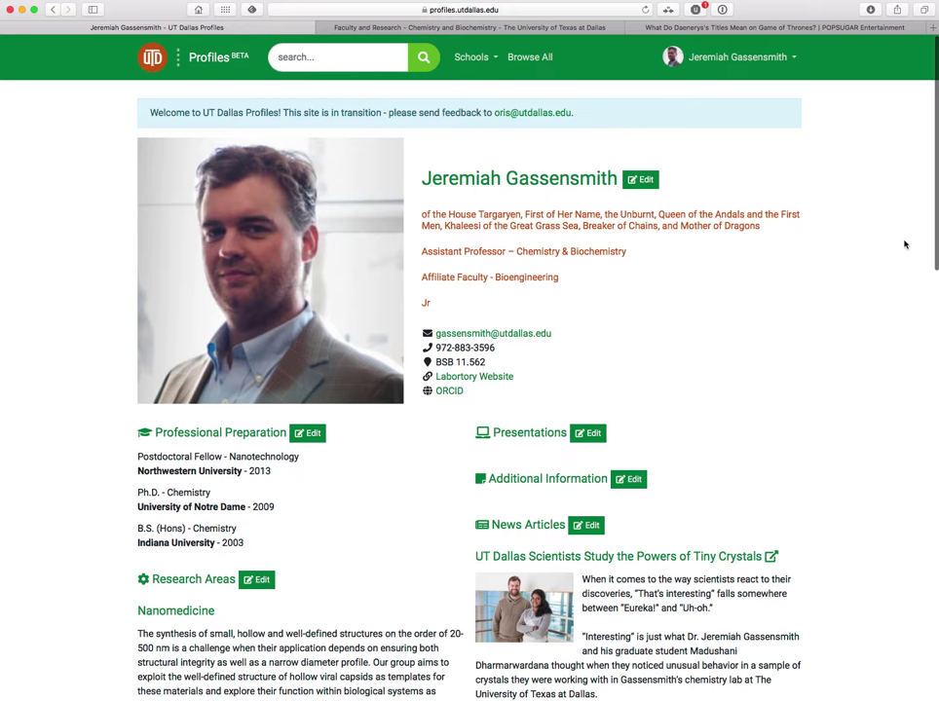
pyautogui.click(635, 179)
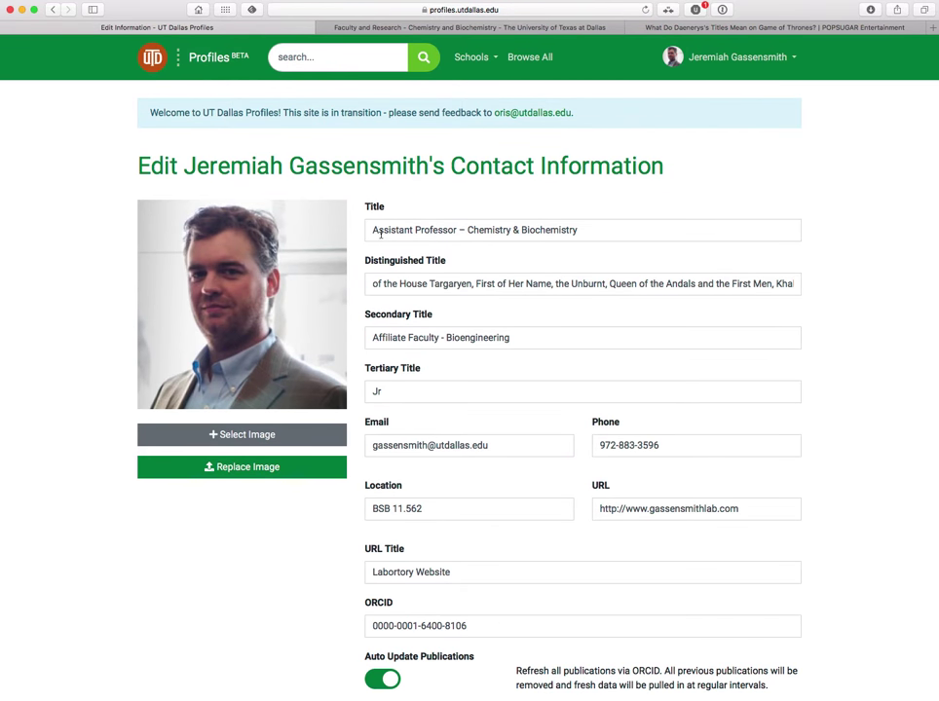
# Empty the joke Distinguished Title and the Jr Tertiary Title fields, then save.
pyautogui.moveTo(381, 235); pyautogui.dragTo(532, 231)
pyautogui.tripleClick(418, 281)
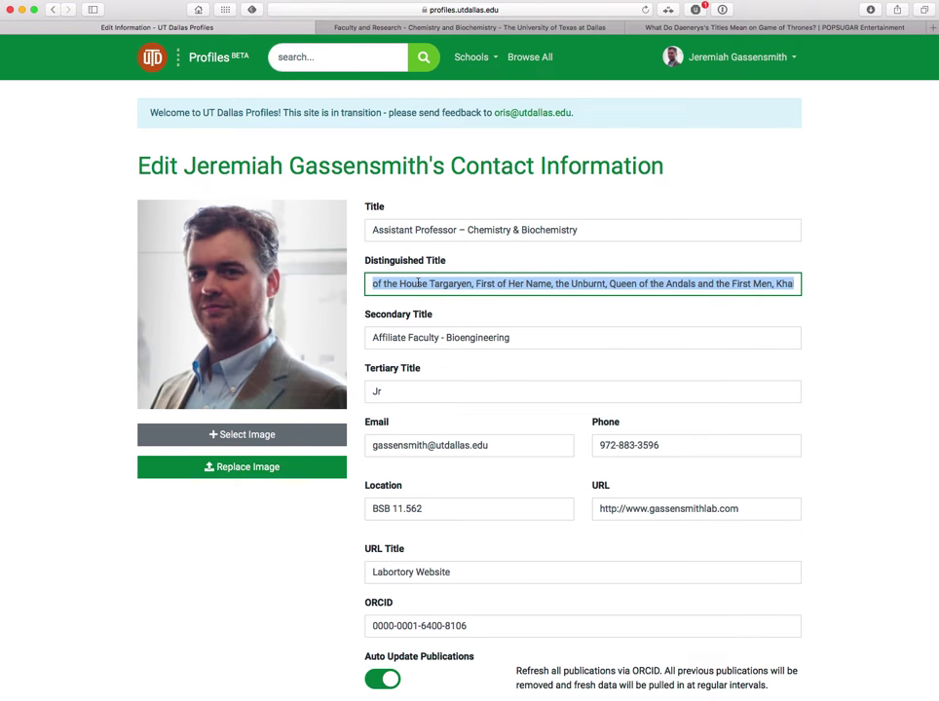
pyautogui.press('BackSpace')
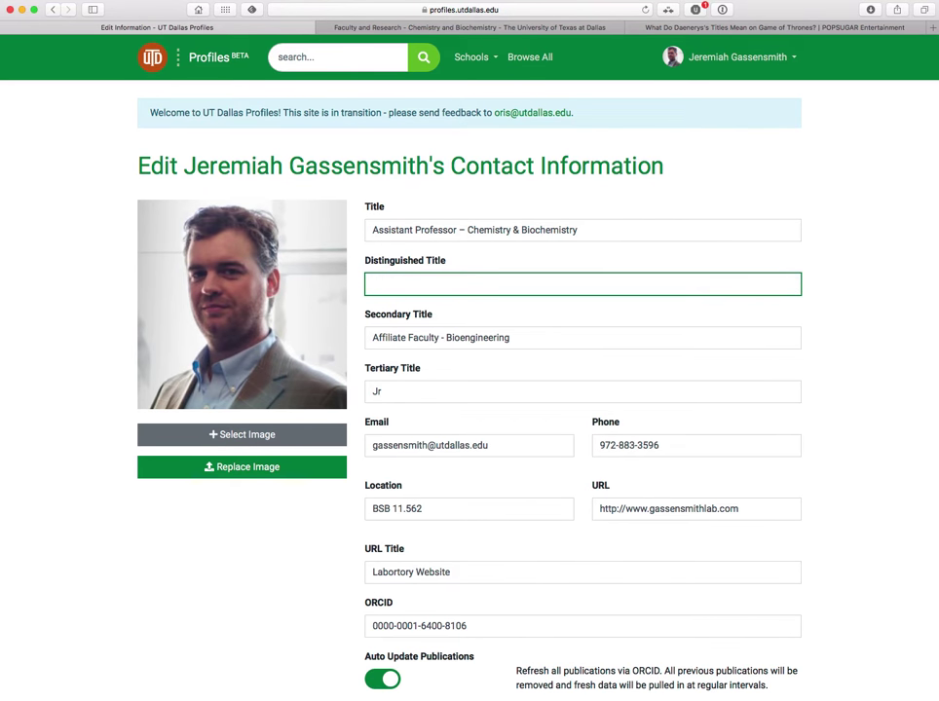
pyautogui.tripleClick(399, 395)
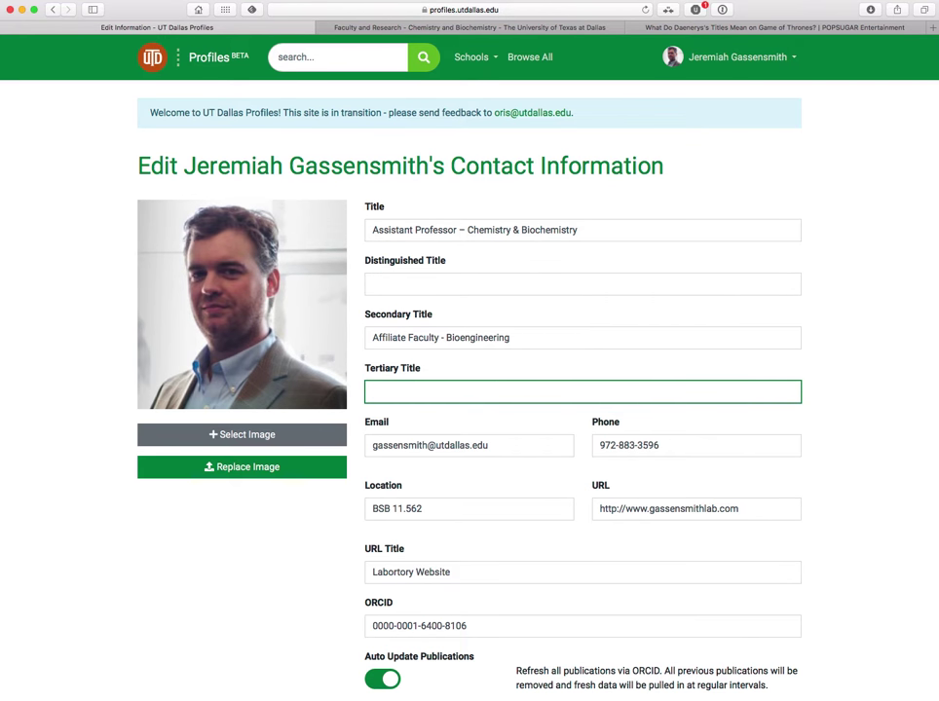
pyautogui.click(295, 526)
pyautogui.scroll(-1, 295, 527)
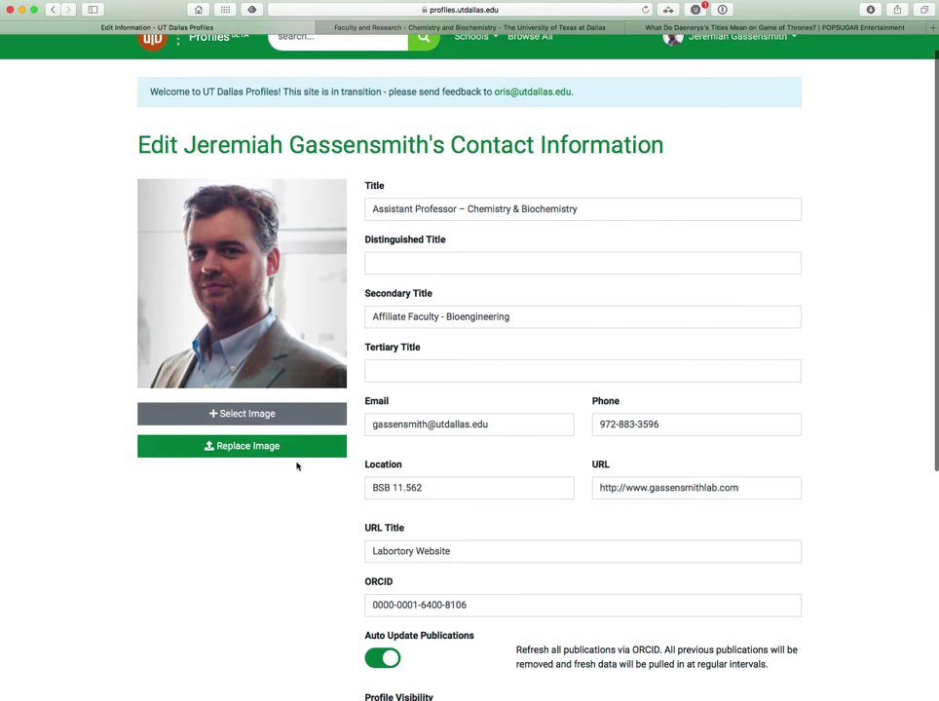
pyautogui.scroll(-3, 304, 618)
pyautogui.scroll(-4, 304, 618)
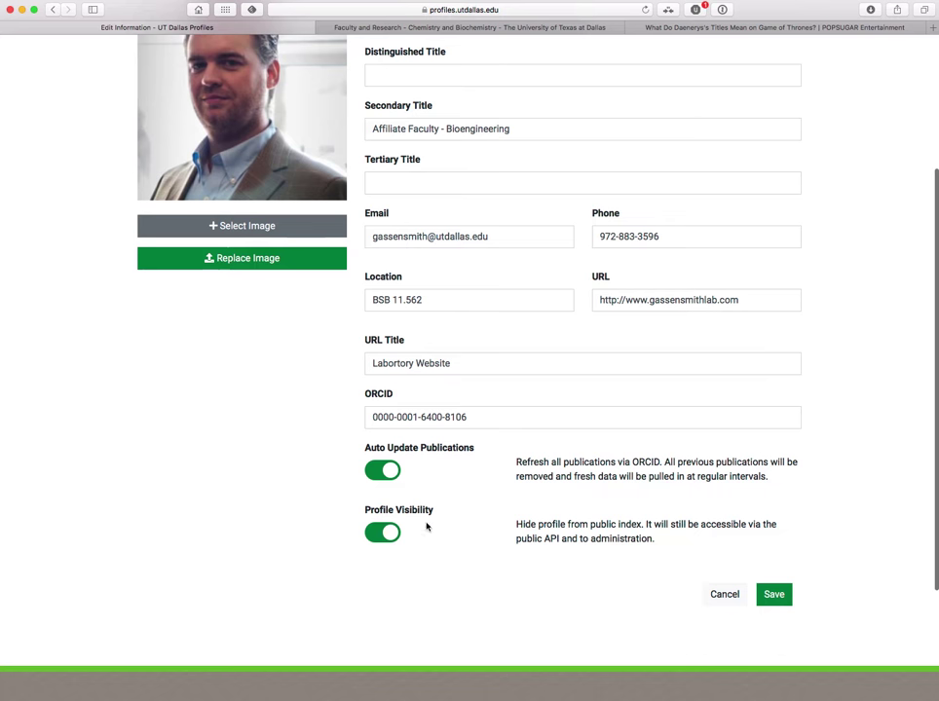
pyautogui.click(775, 593)
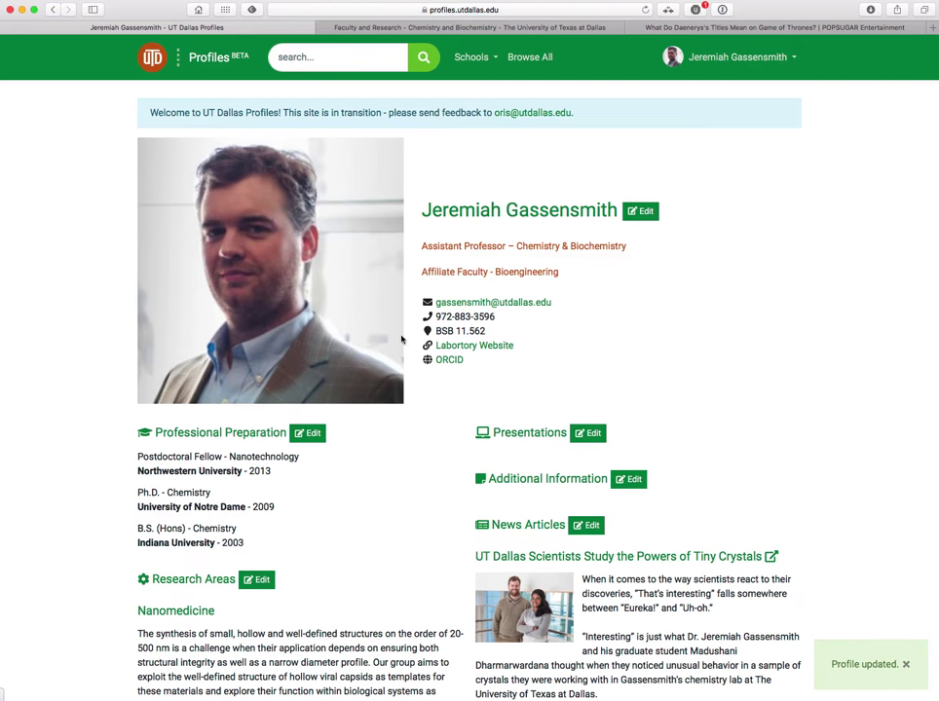
# Change the URL Title from the misspelled 'Labortory Website' wording to 'Gassensmith Lab' and save.
pyautogui.click(641, 214)
pyautogui.scroll(-5, 549, 325)
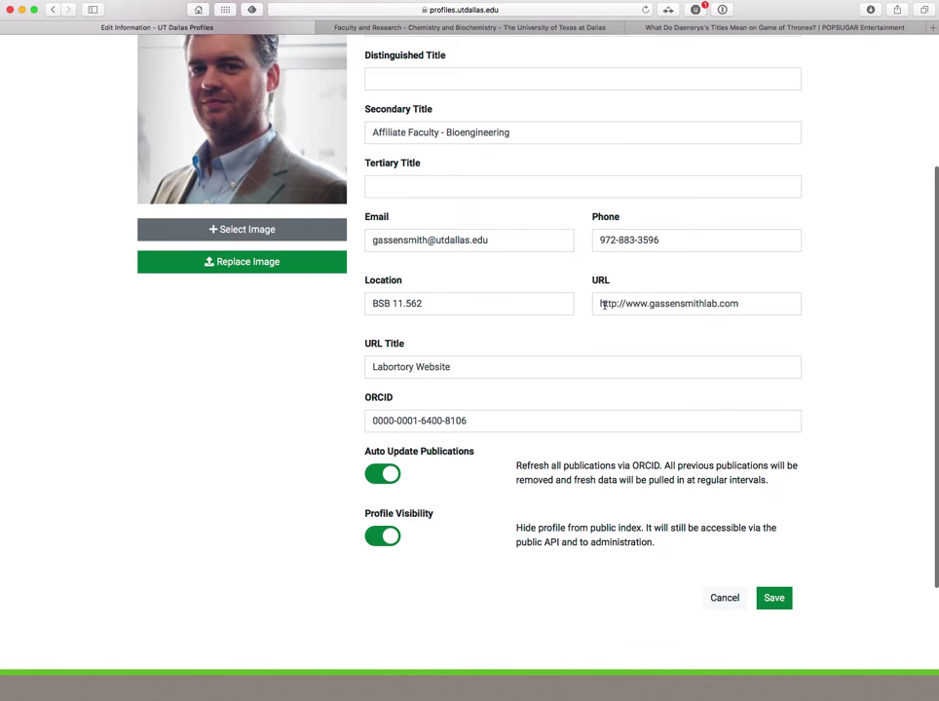
pyautogui.moveTo(603, 304); pyautogui.dragTo(735, 306)
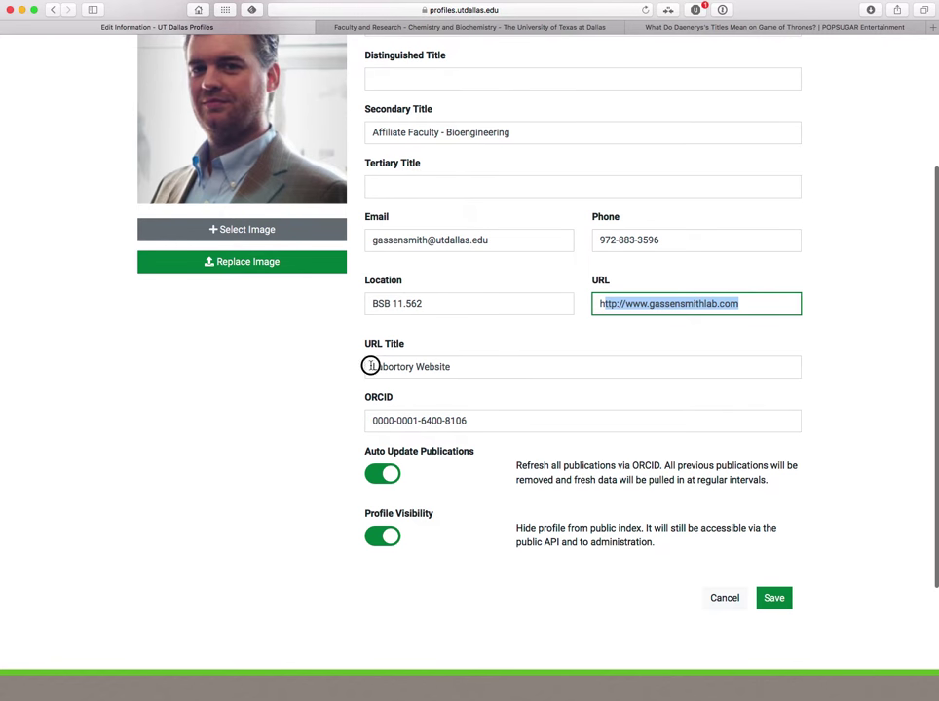
pyautogui.click(370, 367)
pyautogui.write('Gassensmith')
pyautogui.hotkey('alt', 'shift', 'Right')
pyautogui.write('Lab')
pyautogui.hotkey('alt', 'shift', 'Right')
pyautogui.press('BackSpace')
pyautogui.click(779, 599)
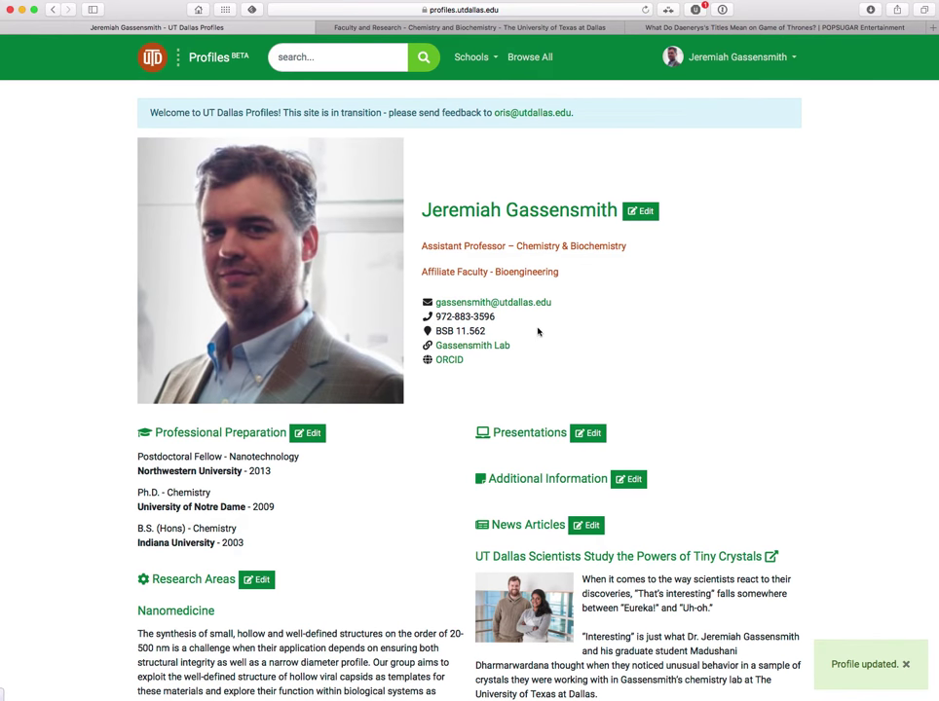
# Replace the URL Title with 'Lab website', select the ORCID iD value, and save.
pyautogui.click(641, 211)
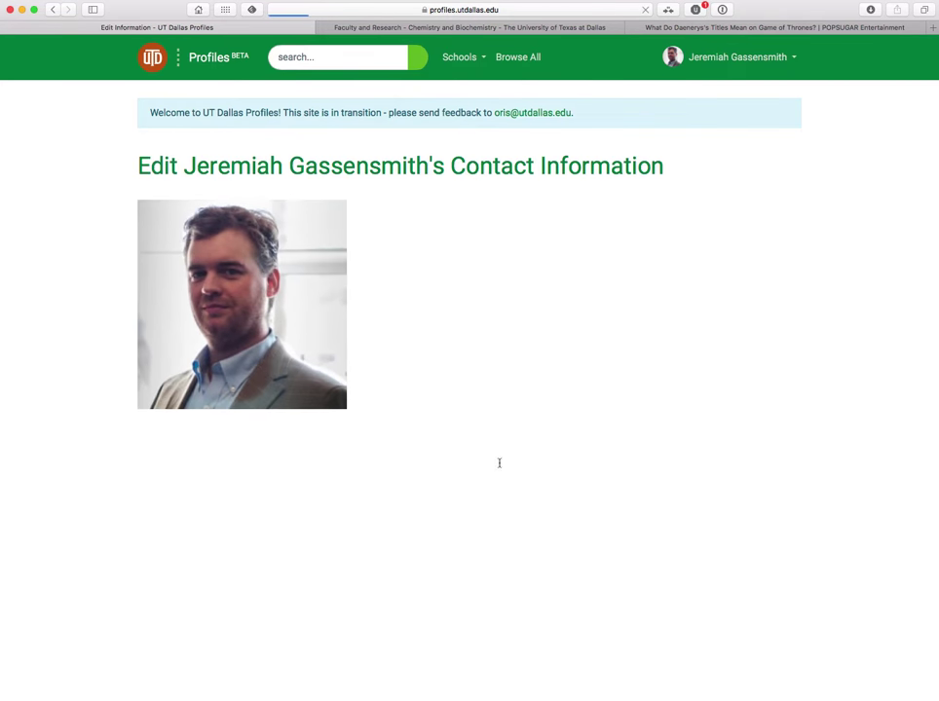
pyautogui.moveTo(375, 569); pyautogui.dragTo(499, 568)
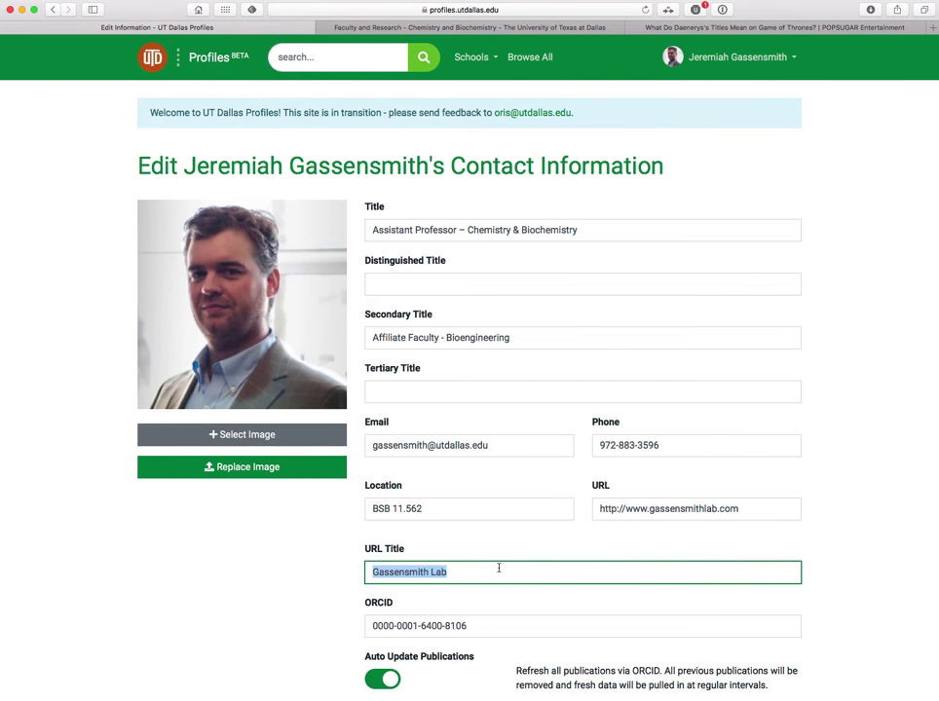
pyautogui.write('Lab website')
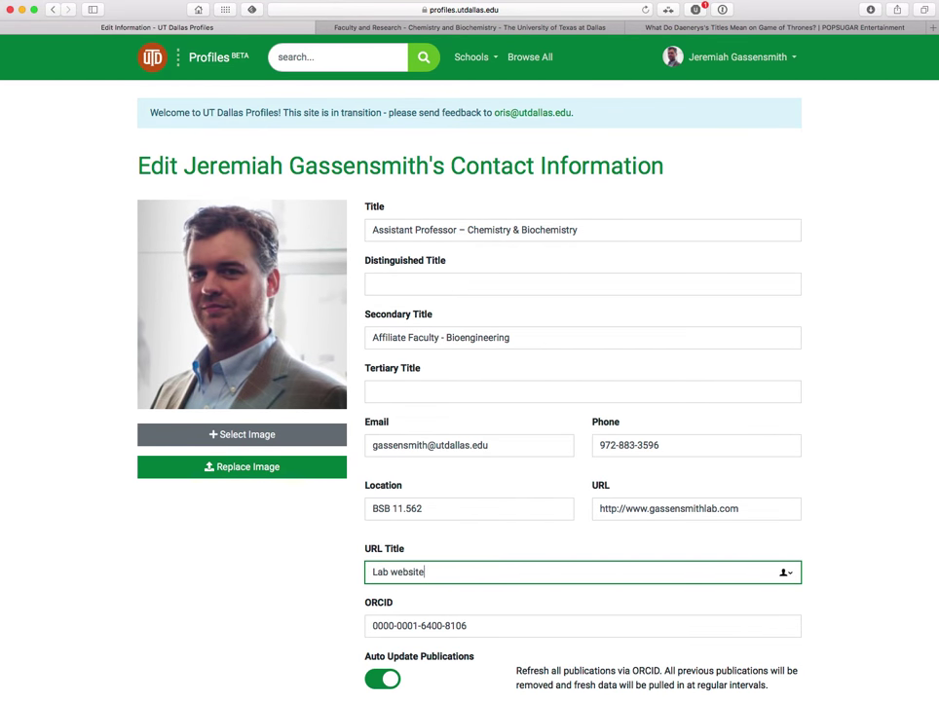
pyautogui.scroll(-4, 848, 593)
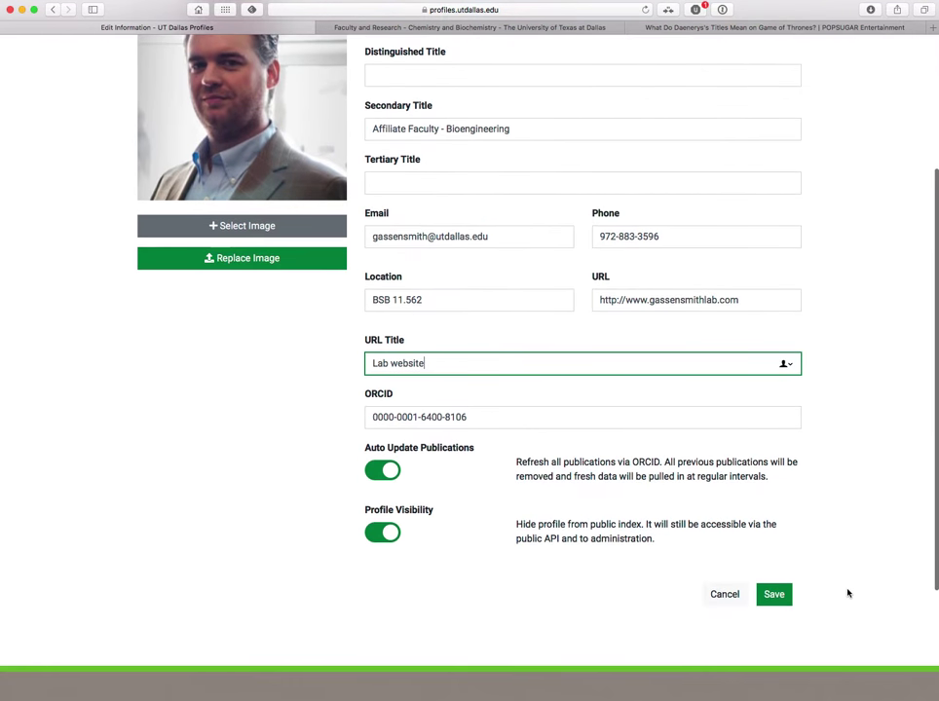
pyautogui.moveTo(471, 417); pyautogui.dragTo(384, 406)
pyautogui.click(773, 594)
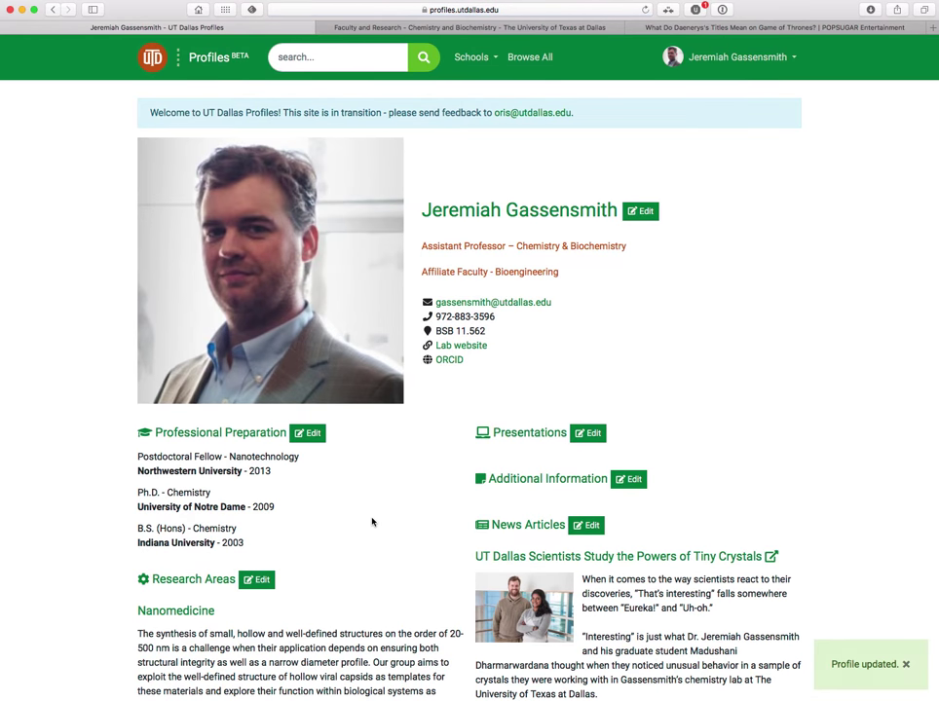
# Review the Publications list, then reopen the contact information form down to Save.
pyautogui.scroll(-15, 371, 522)
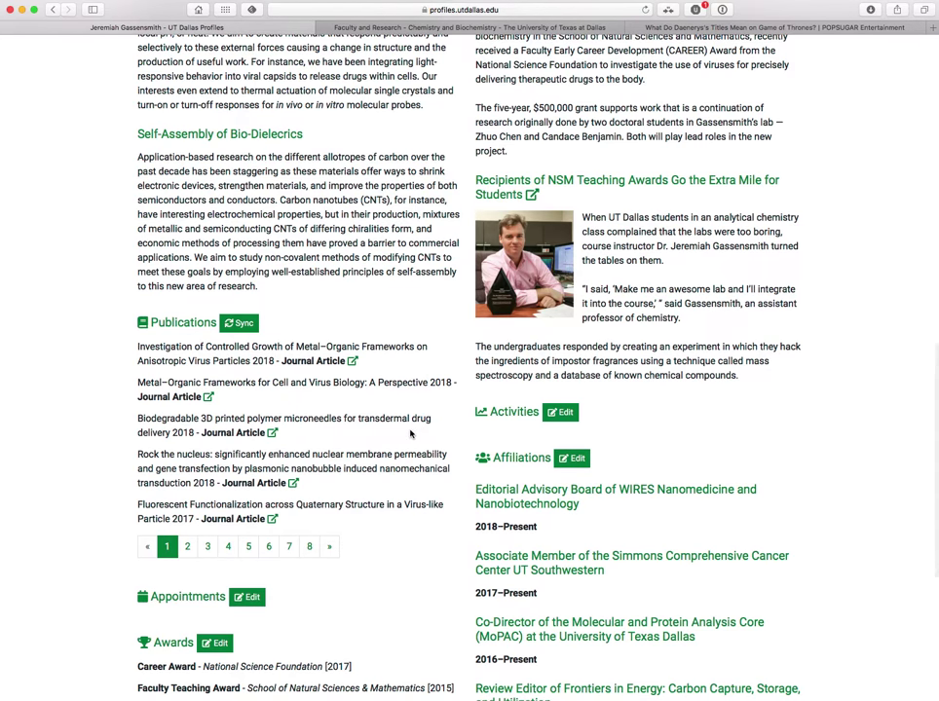
pyautogui.scroll(15, 410, 435)
pyautogui.click(638, 211)
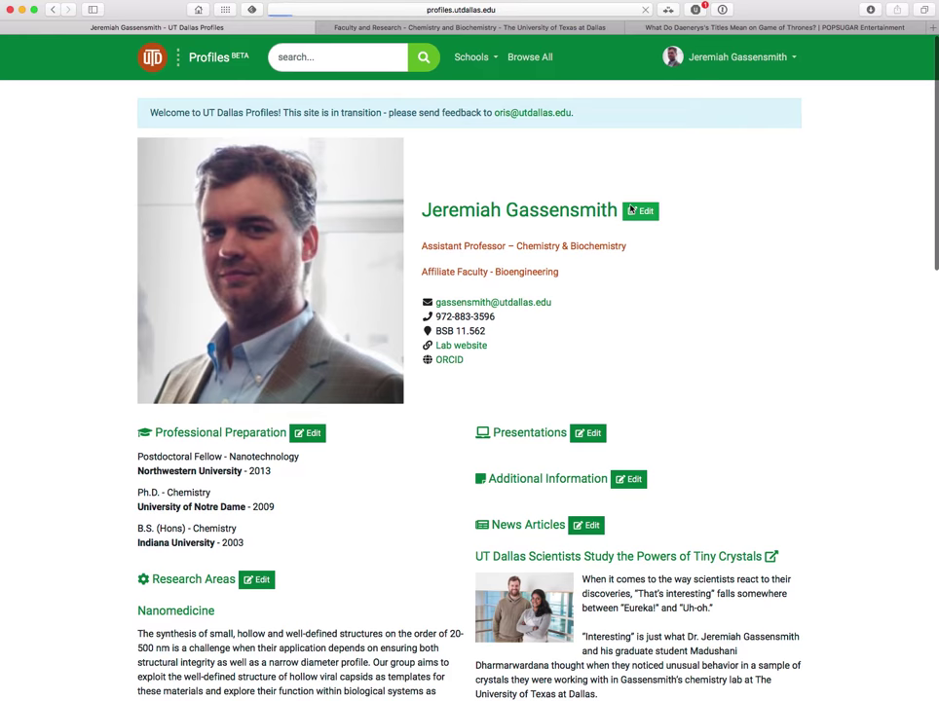
pyautogui.scroll(-5, 638, 438)
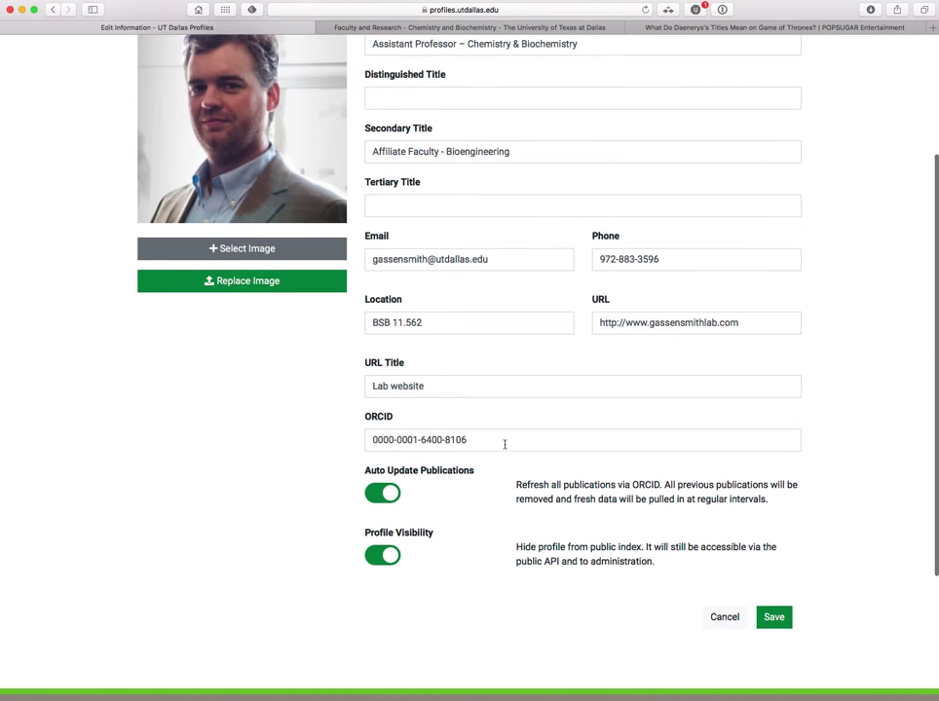
# Load orcid.org in the Game of Thrones tab and go to its sign-in page.
pyautogui.click(748, 28)
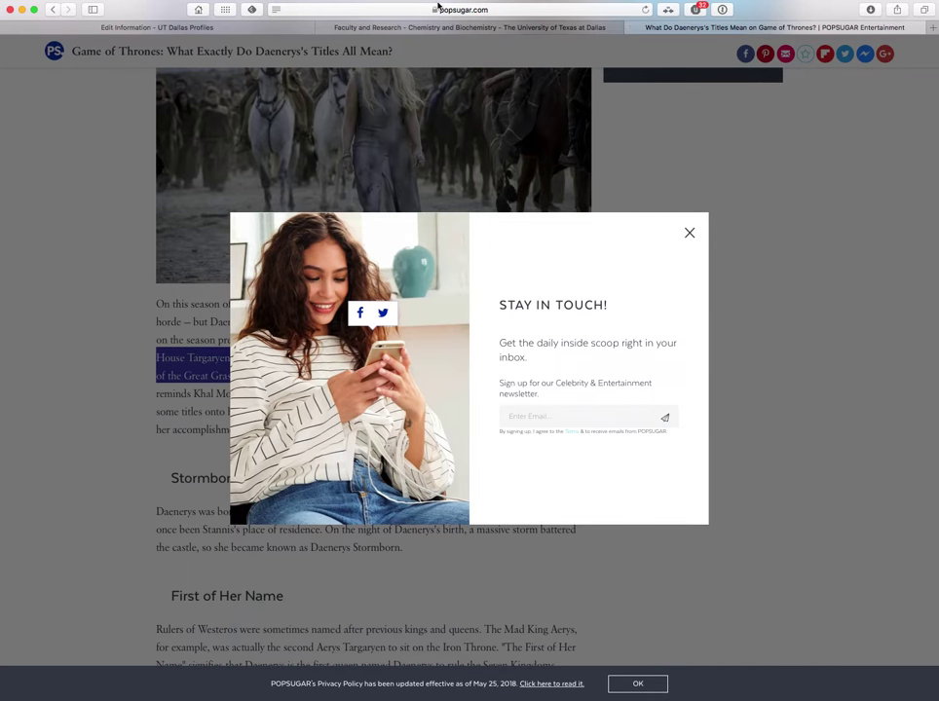
pyautogui.click(438, 9)
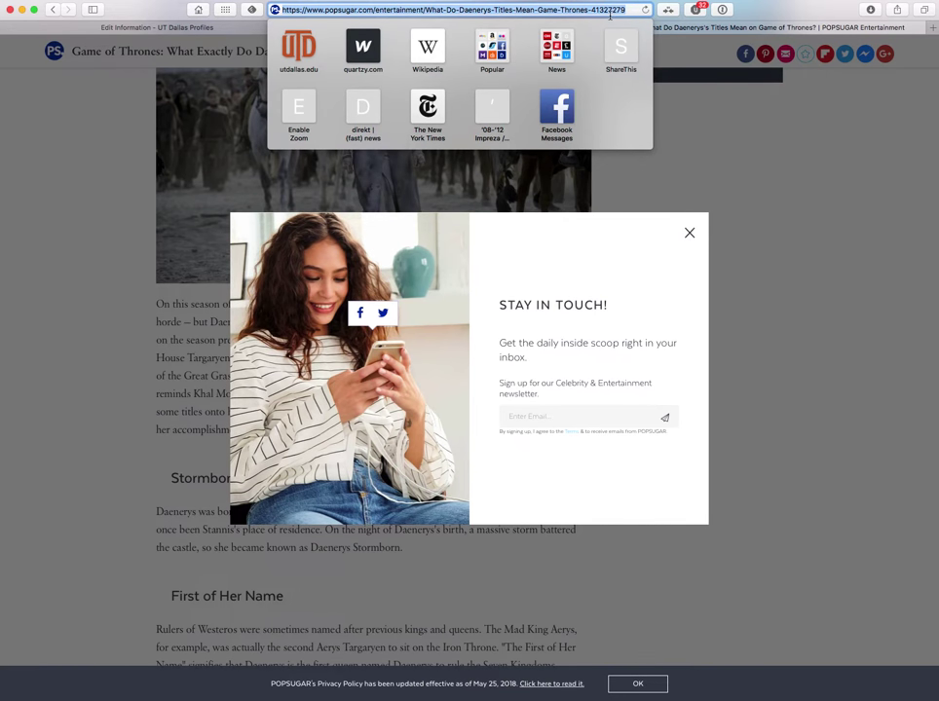
pyautogui.write('orcid.org')
pyautogui.press('Return')
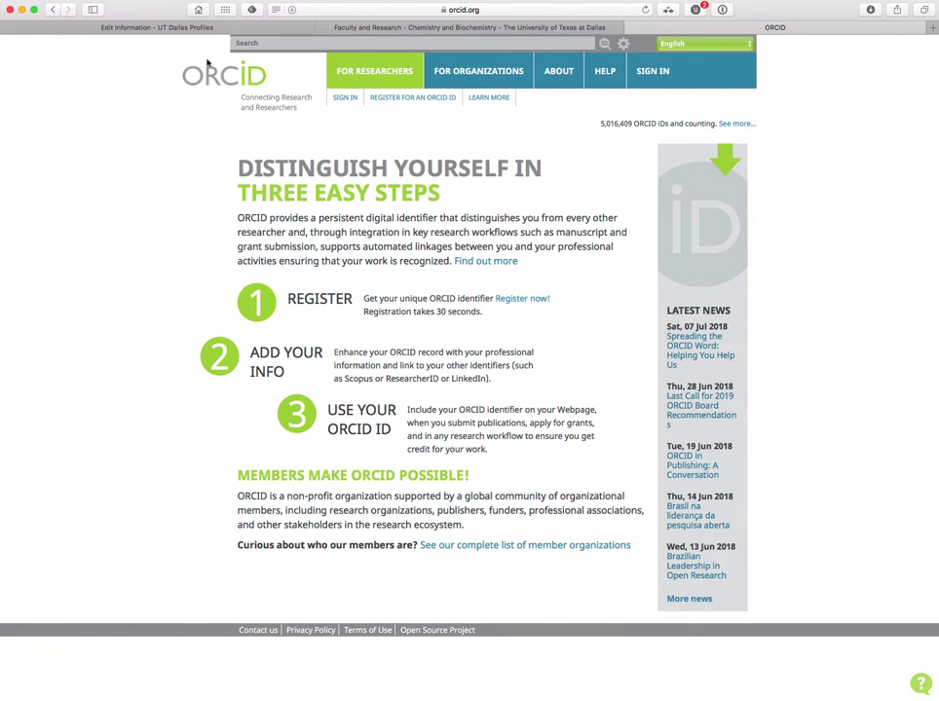
pyautogui.click(660, 78)
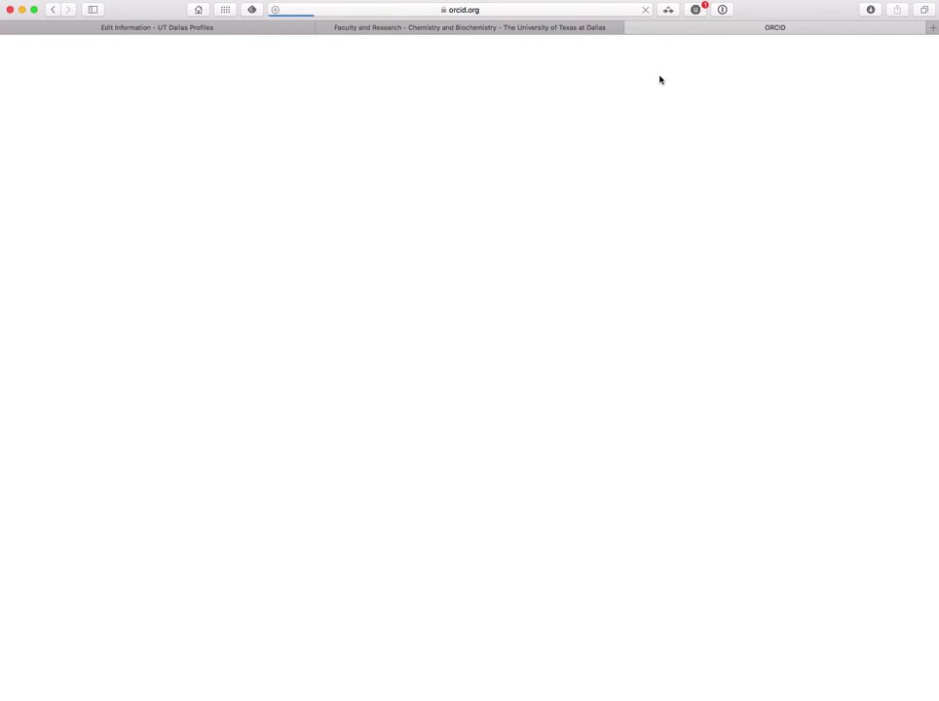
# Sign into ORCID using the saved autofill email and password.
pyautogui.click(419, 280)
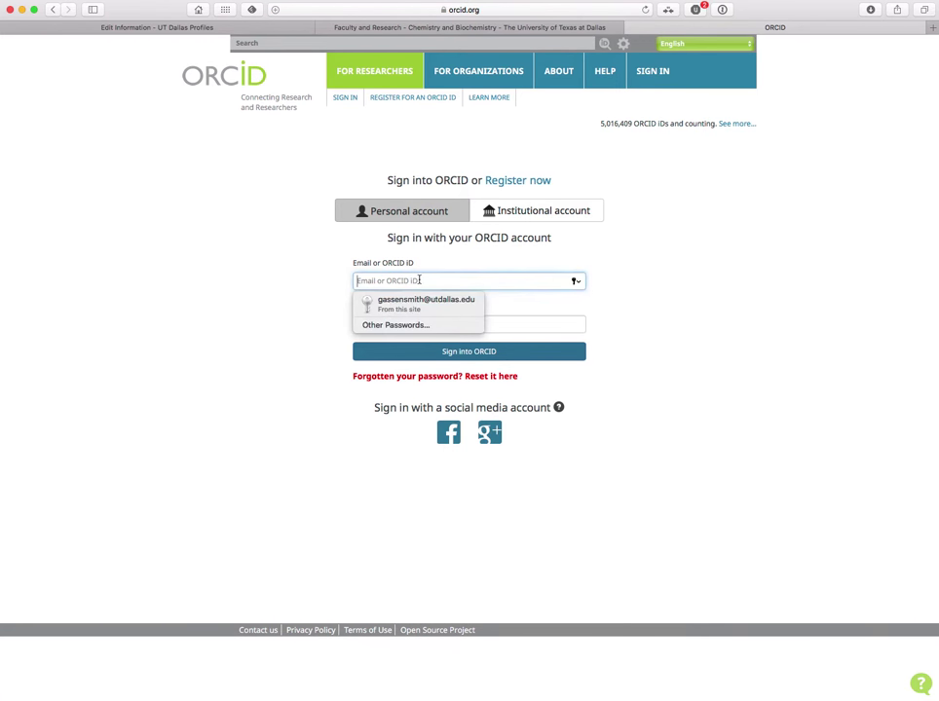
pyautogui.click(367, 304)
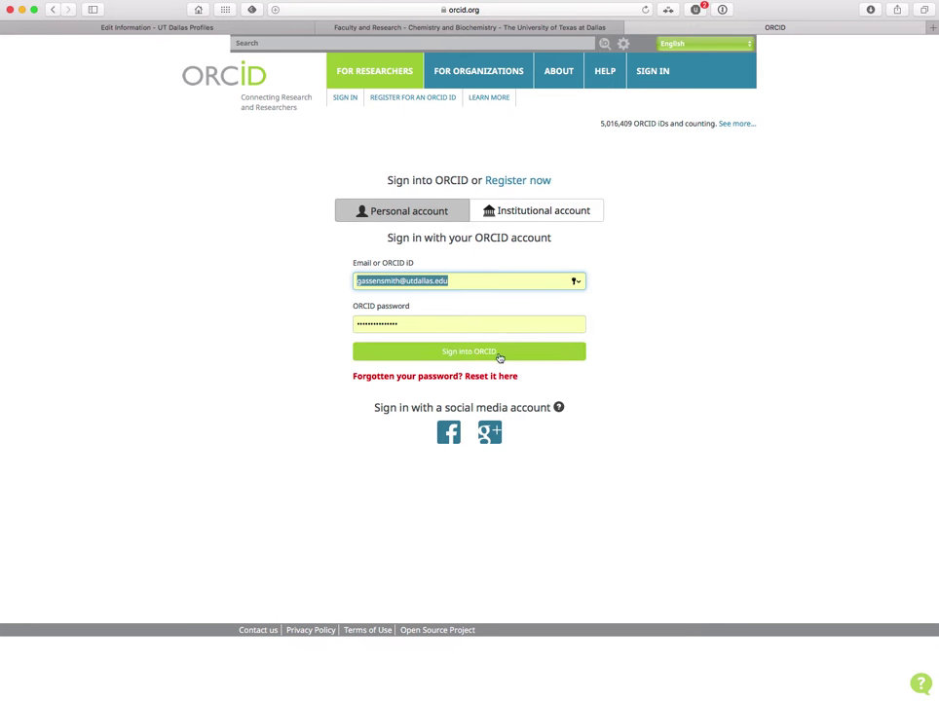
pyautogui.click(430, 357)
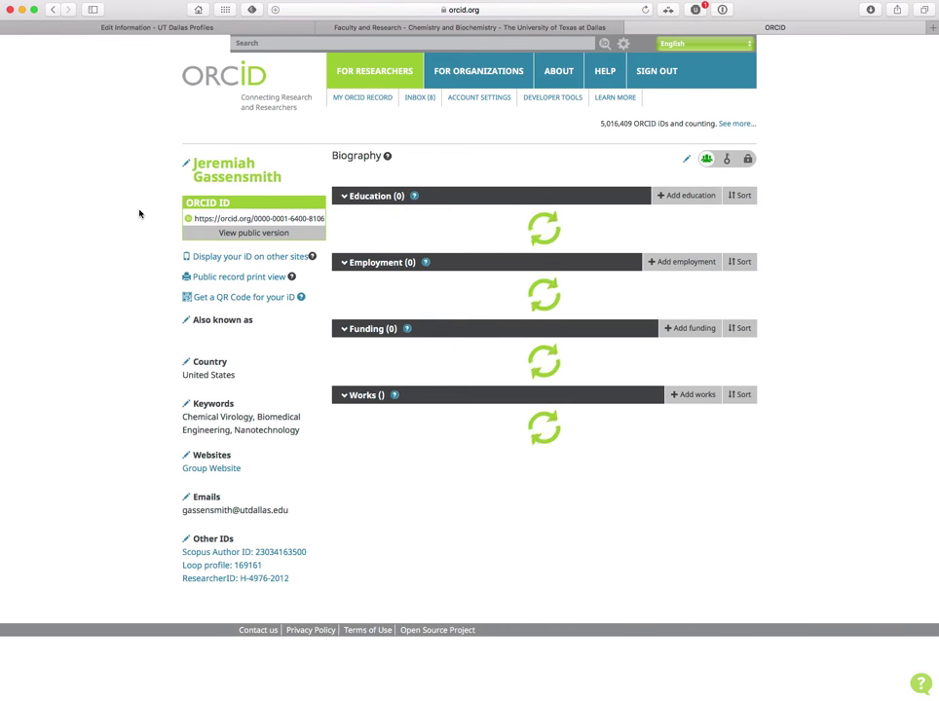
# Select the ORCID iD on the loaded record, then return to the Faculty and Research tab.
pyautogui.moveTo(251, 218); pyautogui.dragTo(321, 221)
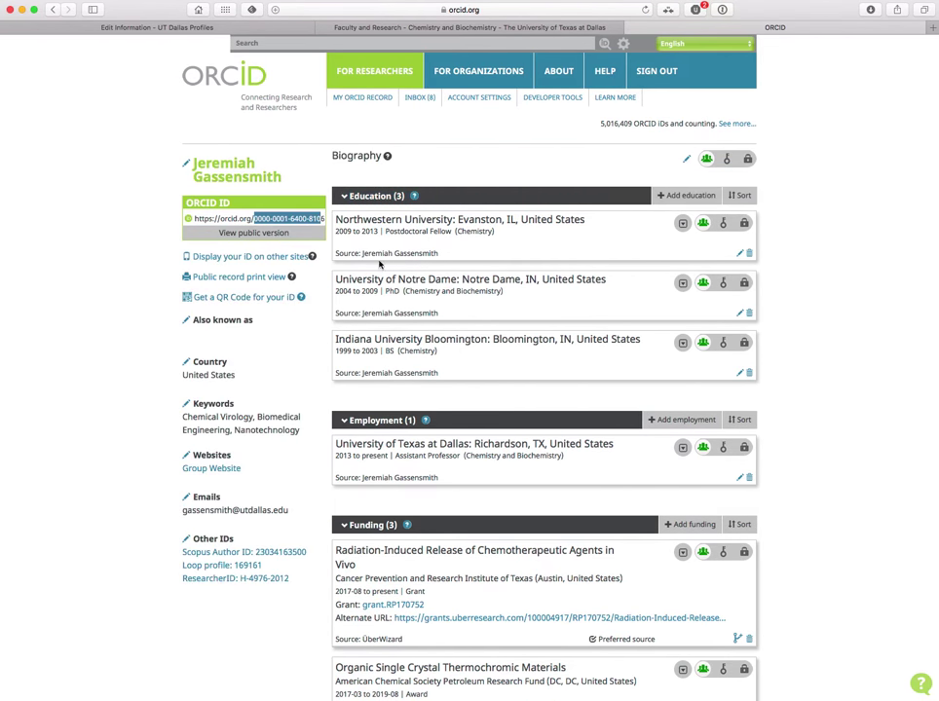
pyautogui.scroll(-10, 428, 362)
pyautogui.scroll(-20, 428, 364)
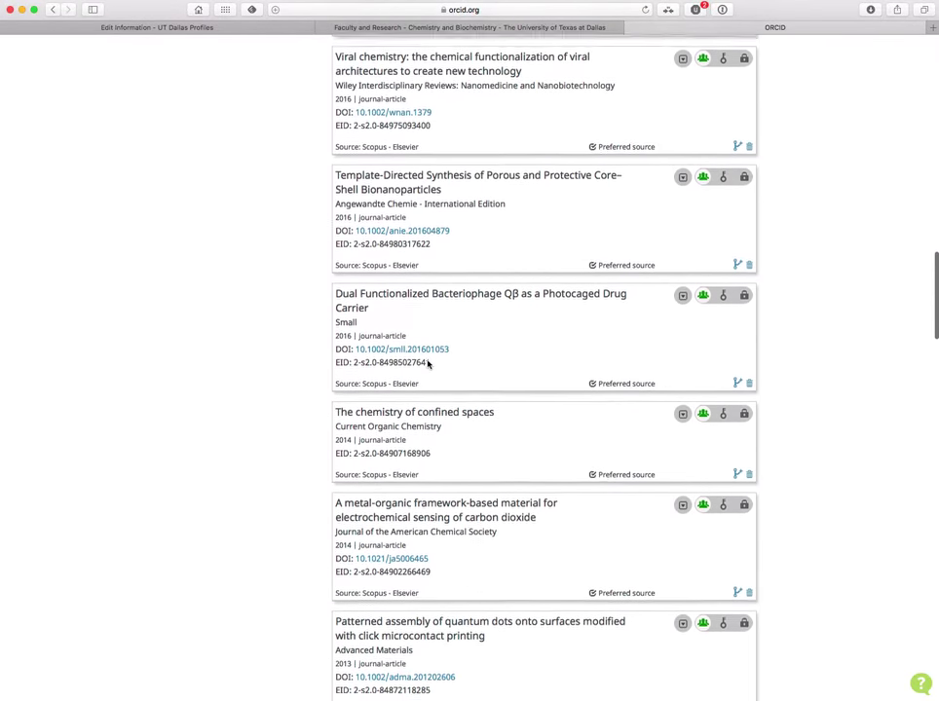
pyautogui.scroll(-15, 427, 364)
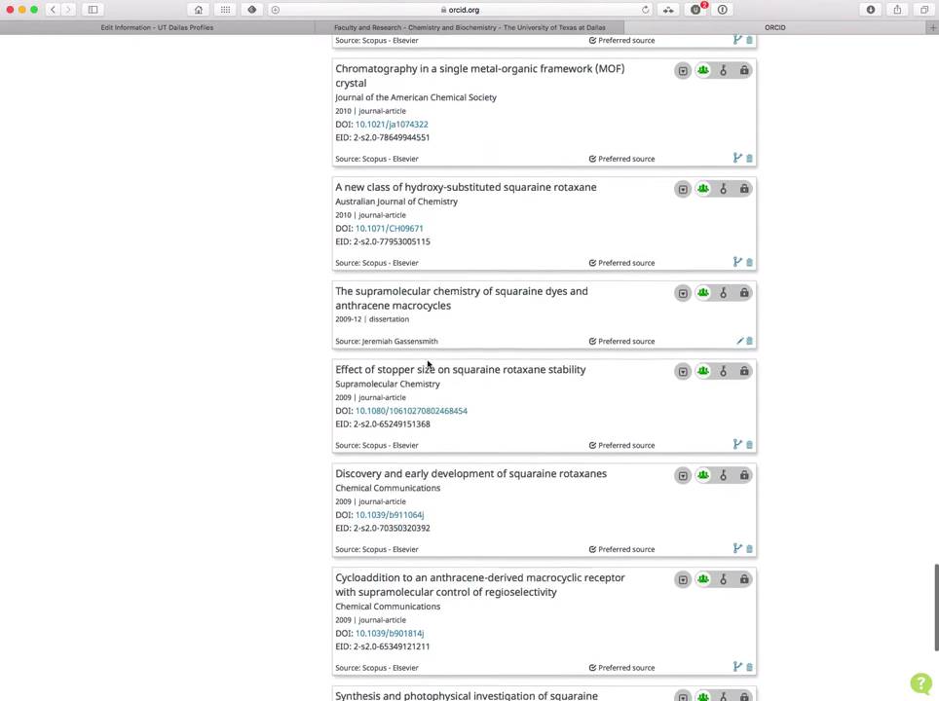
pyautogui.scroll(20, 427, 364)
pyautogui.scroll(15, 428, 364)
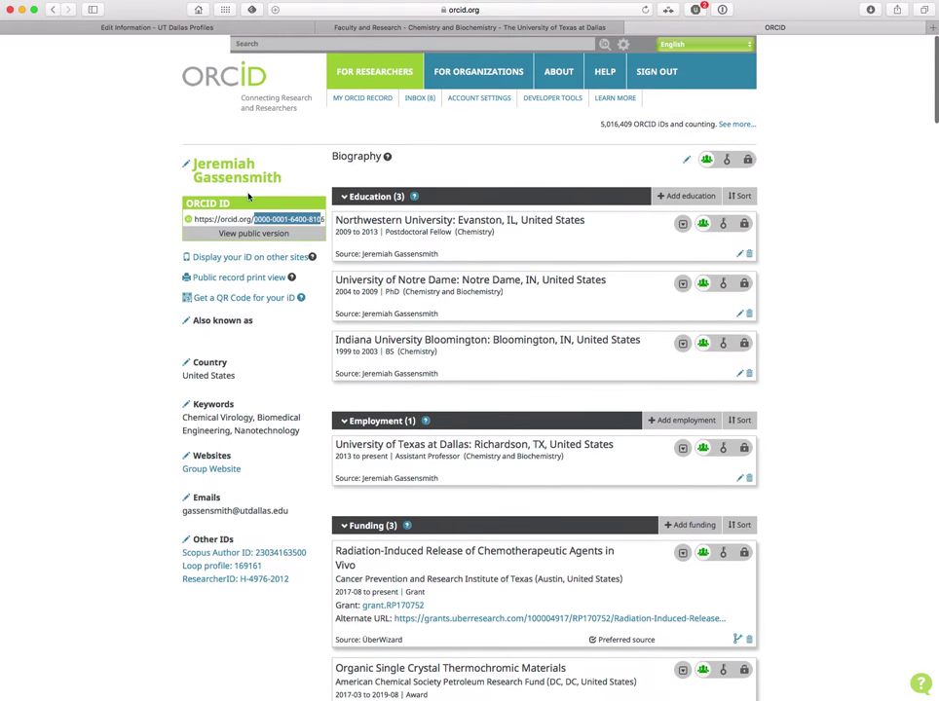
pyautogui.click(501, 28)
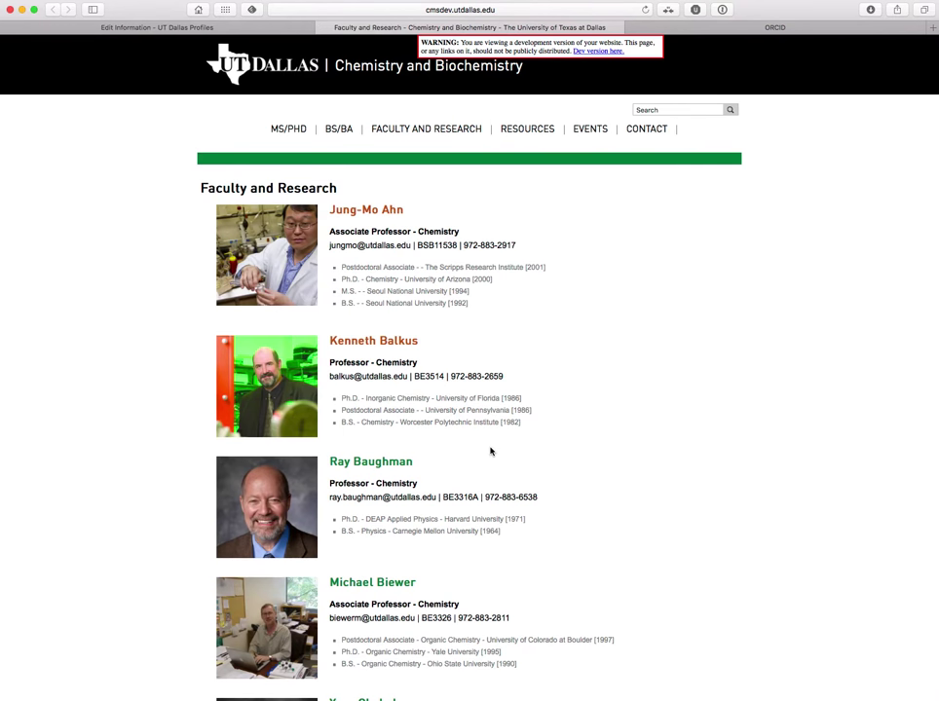
# Save the edited profile with its Lab website link and ORCID ID.
pyautogui.click(216, 27)
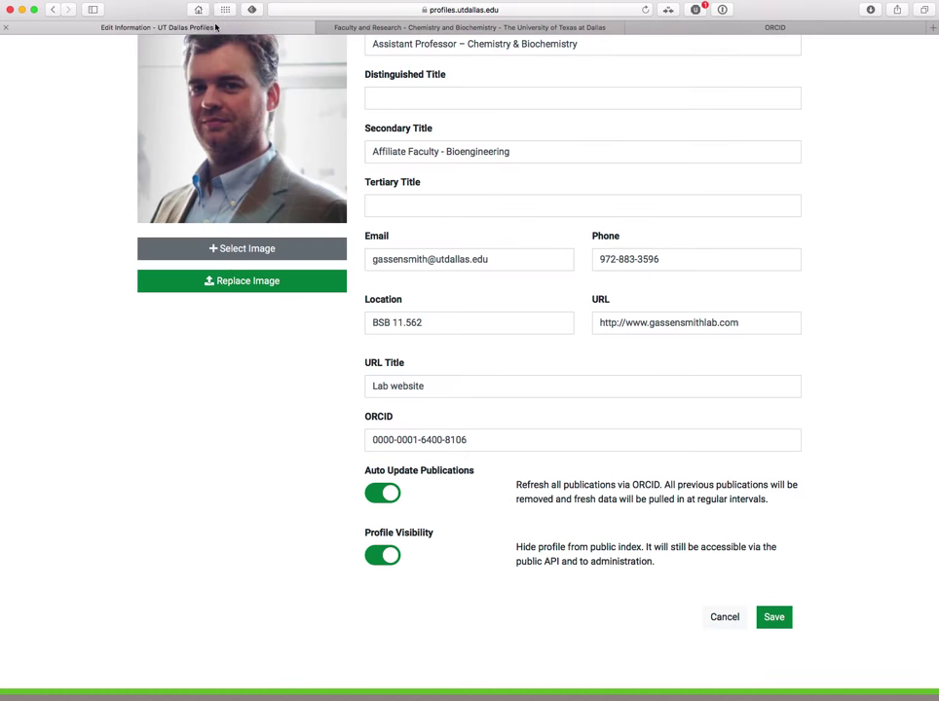
pyautogui.click(774, 617)
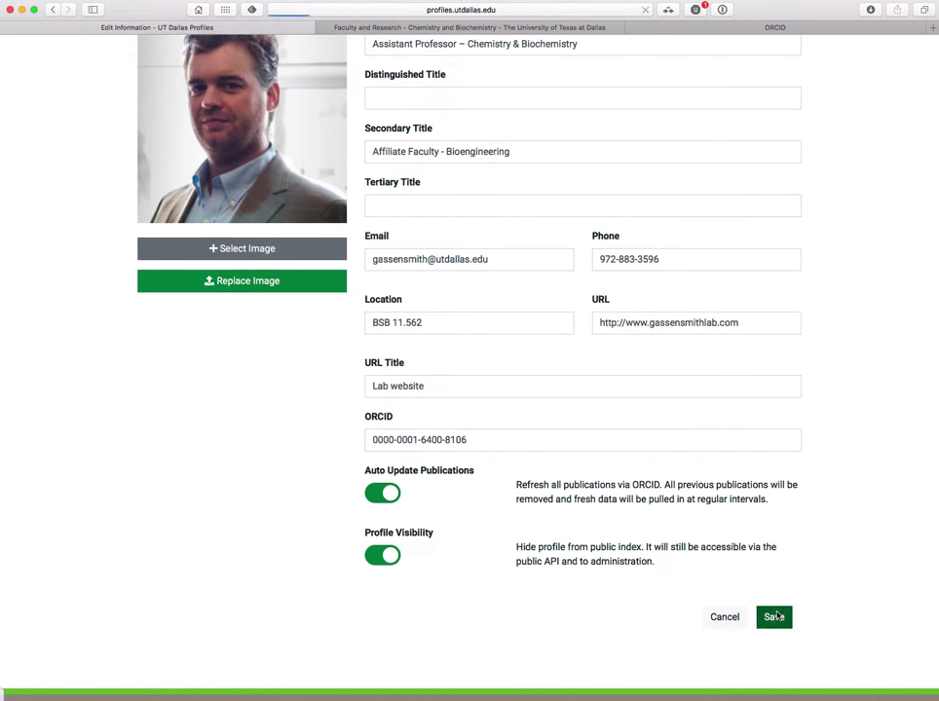
pyautogui.scroll(-15, 450, 565)
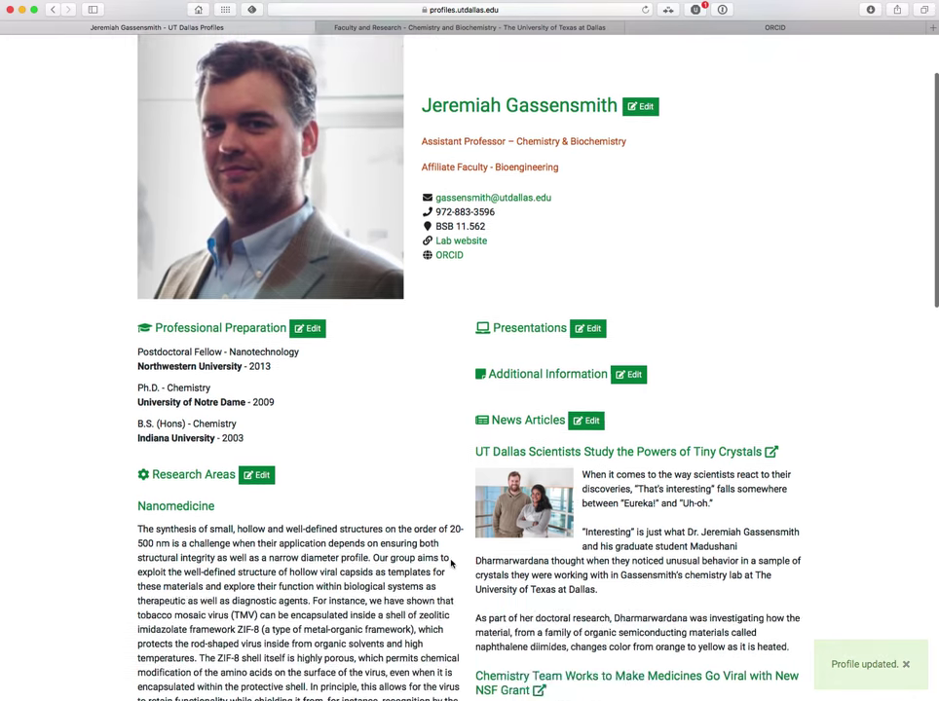
# Sync the Publications list from ORCID and scroll through the refreshed entries.
pyautogui.click(243, 235)
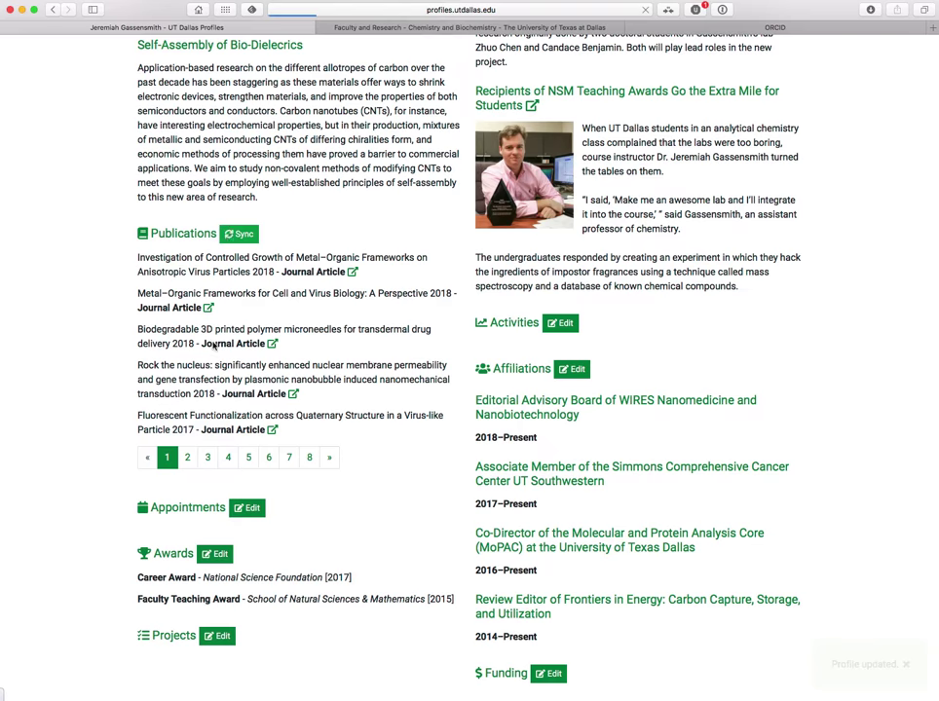
pyautogui.scroll(-15, 252, 534)
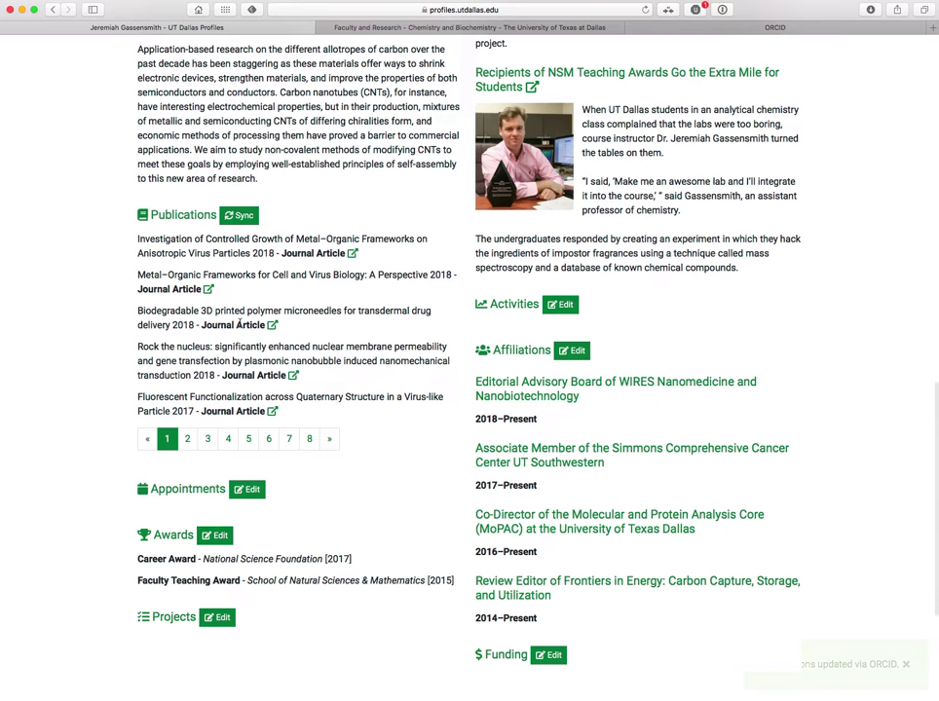
pyautogui.scroll(-4, 397, 344)
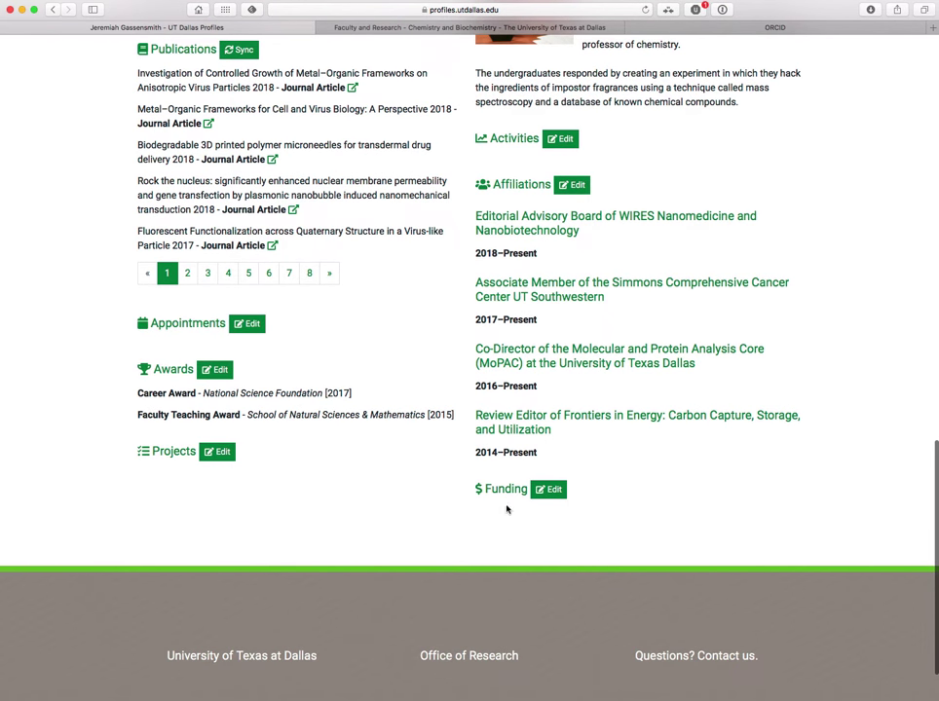
pyautogui.scroll(1, 376, 334)
pyautogui.scroll(10, 377, 334)
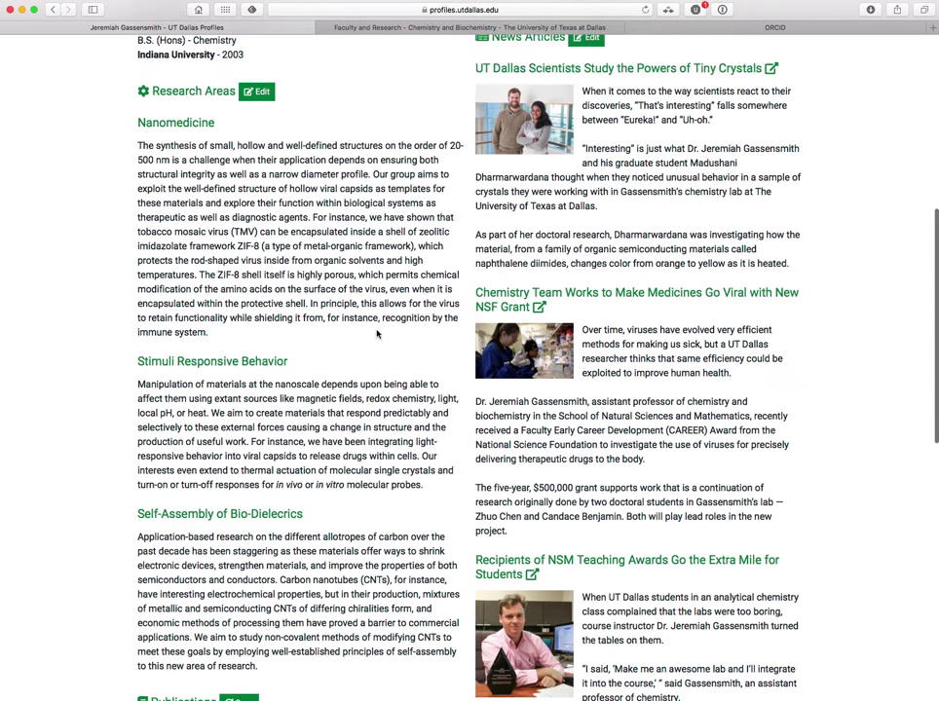
pyautogui.click(257, 91)
pyautogui.scroll(-3, 162, 396)
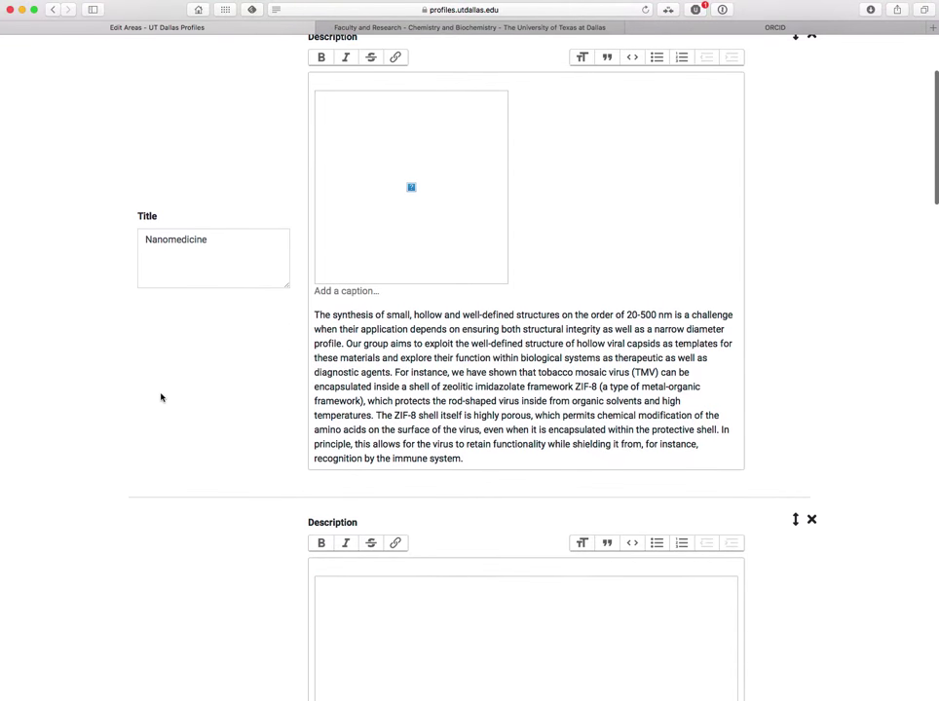
pyautogui.scroll(-10, 502, 357)
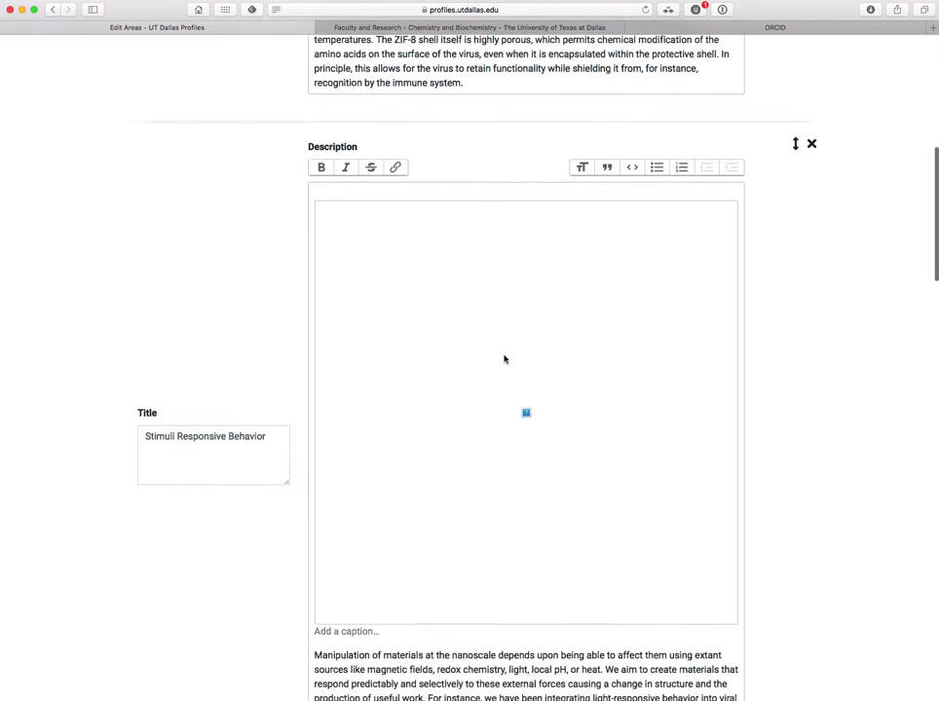
pyautogui.scroll(-10, 503, 356)
pyautogui.scroll(20, 503, 353)
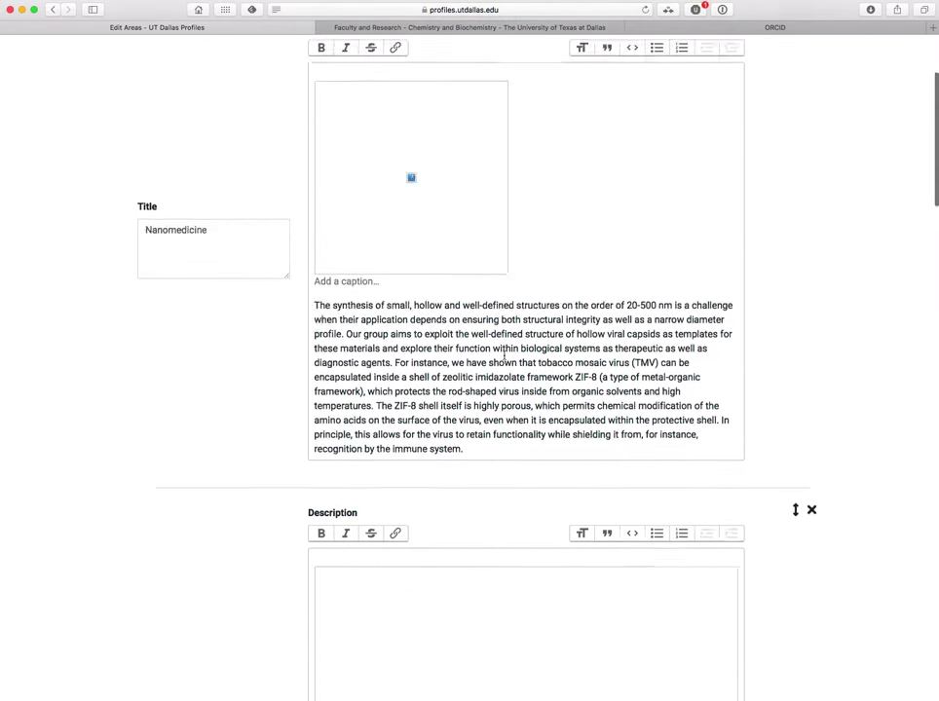
pyautogui.press('super+bracketleft')
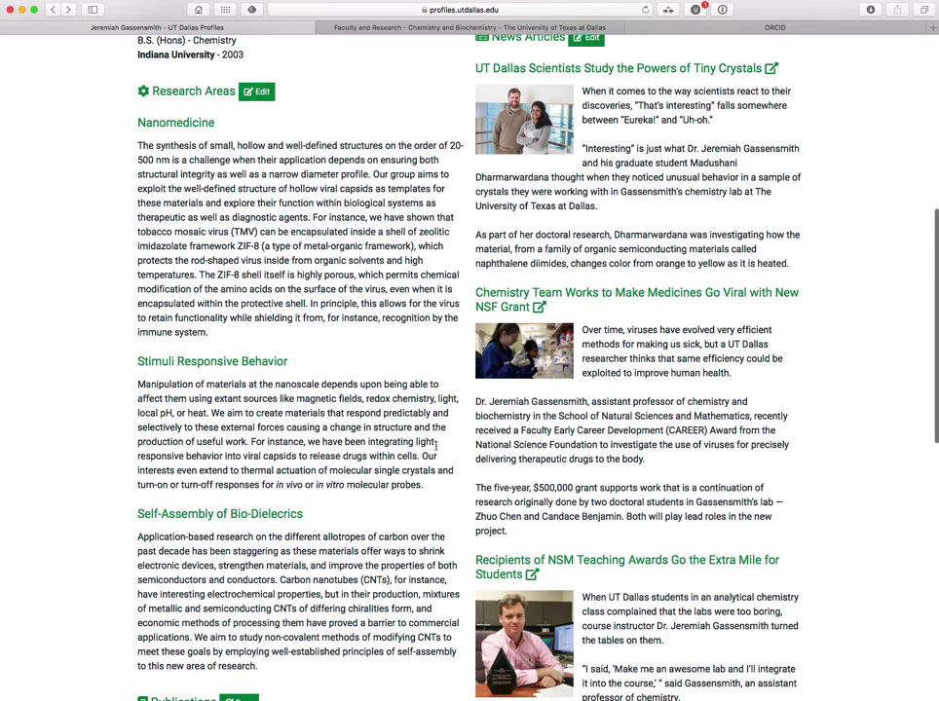
# Scroll up and down the updated profile page to review it.
pyautogui.scroll(3, 423, 248)
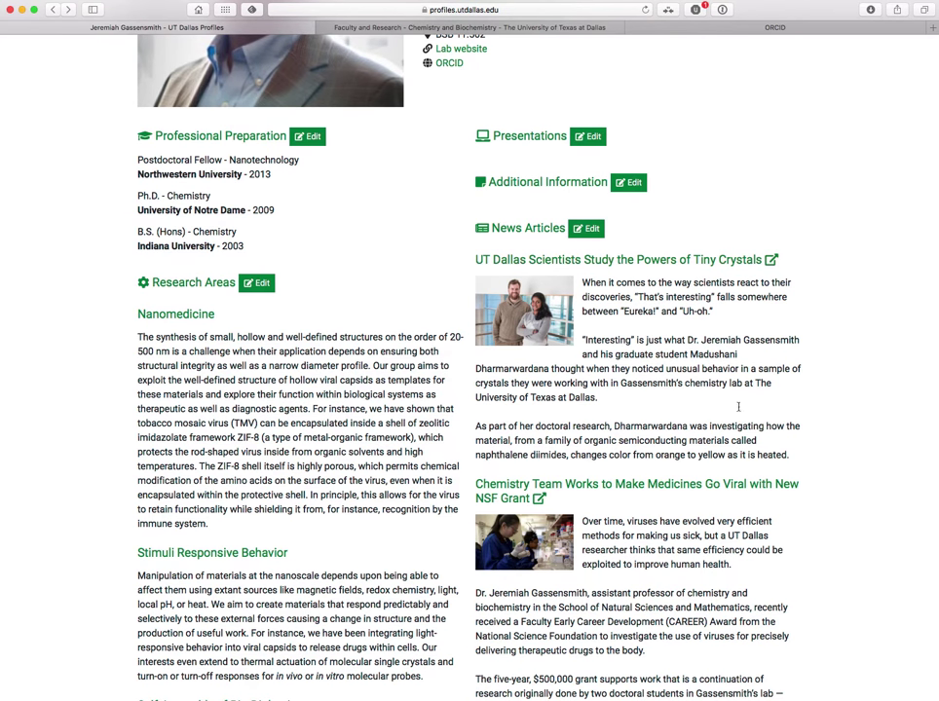
pyautogui.scroll(-4, 614, 509)
pyautogui.scroll(7, 615, 509)
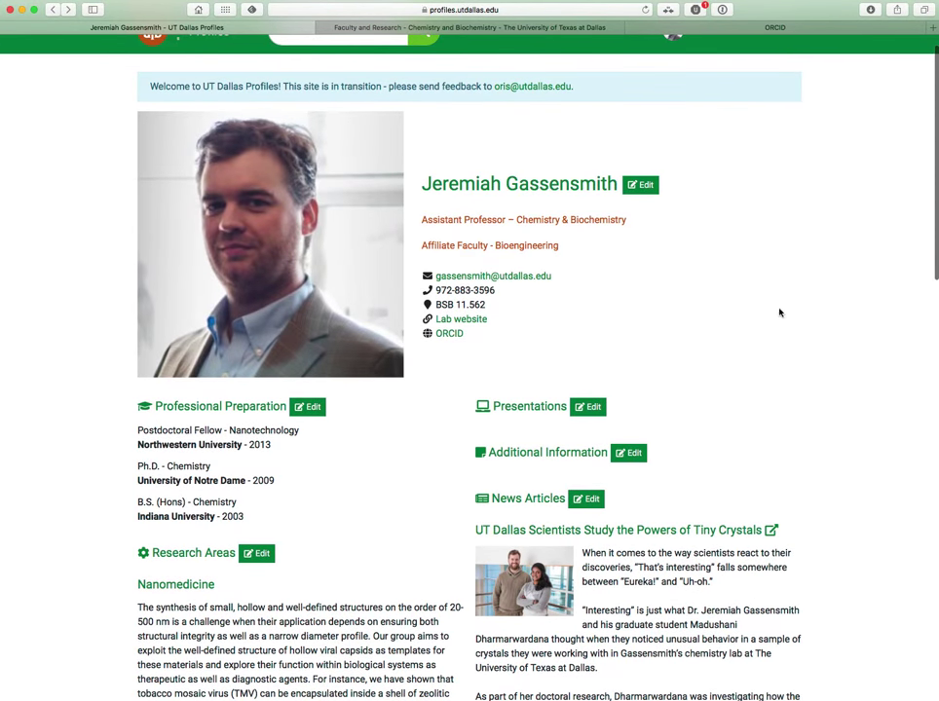
pyautogui.scroll(-15, 779, 312)
pyautogui.scroll(15, 593, 538)
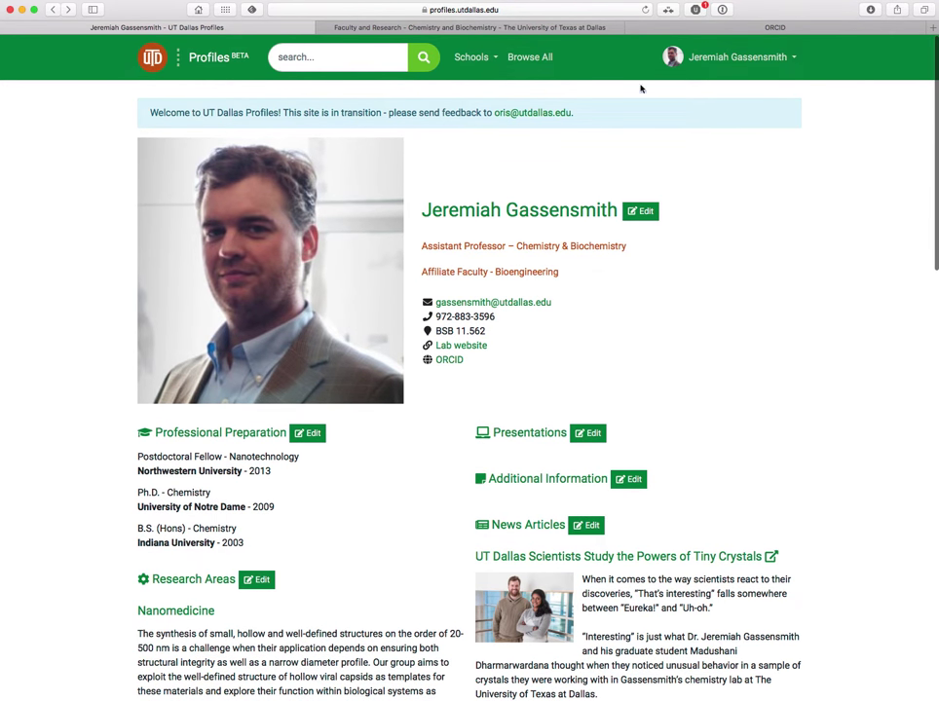
# Check the account menu, then go back to the Chemistry and Biochemistry Faculty and Research listing.
pyautogui.click(672, 58)
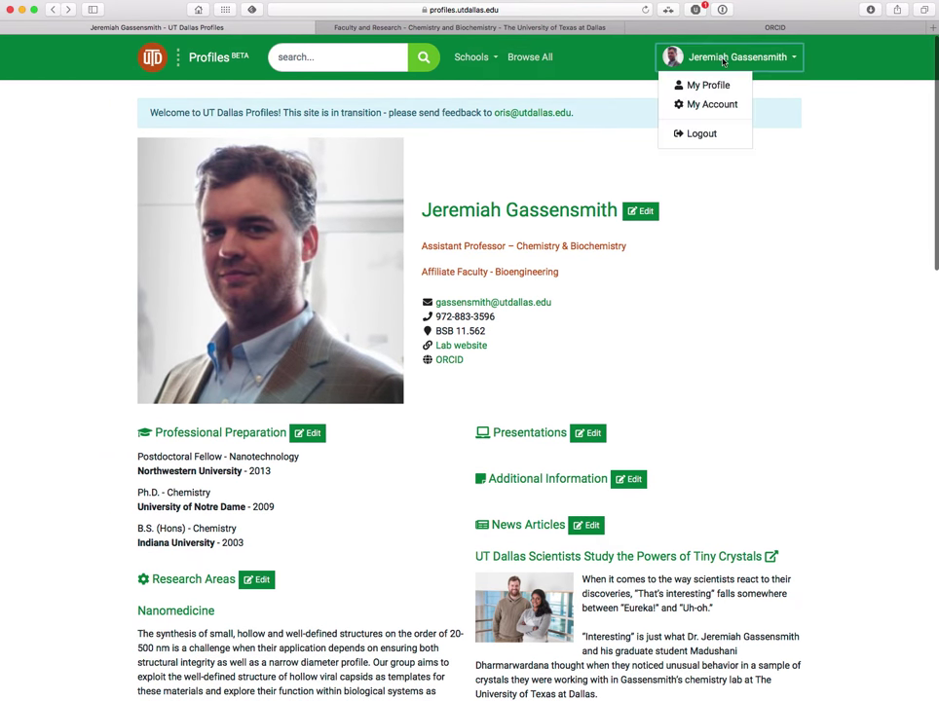
pyautogui.click(717, 350)
pyautogui.click(450, 28)
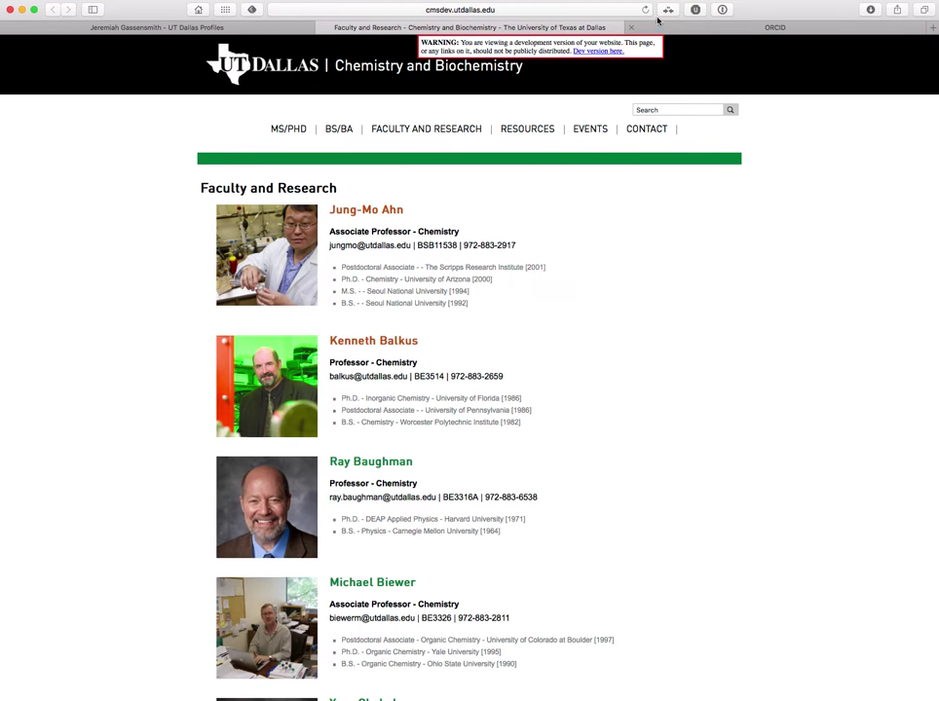
pyautogui.scroll(-15, 503, 363)
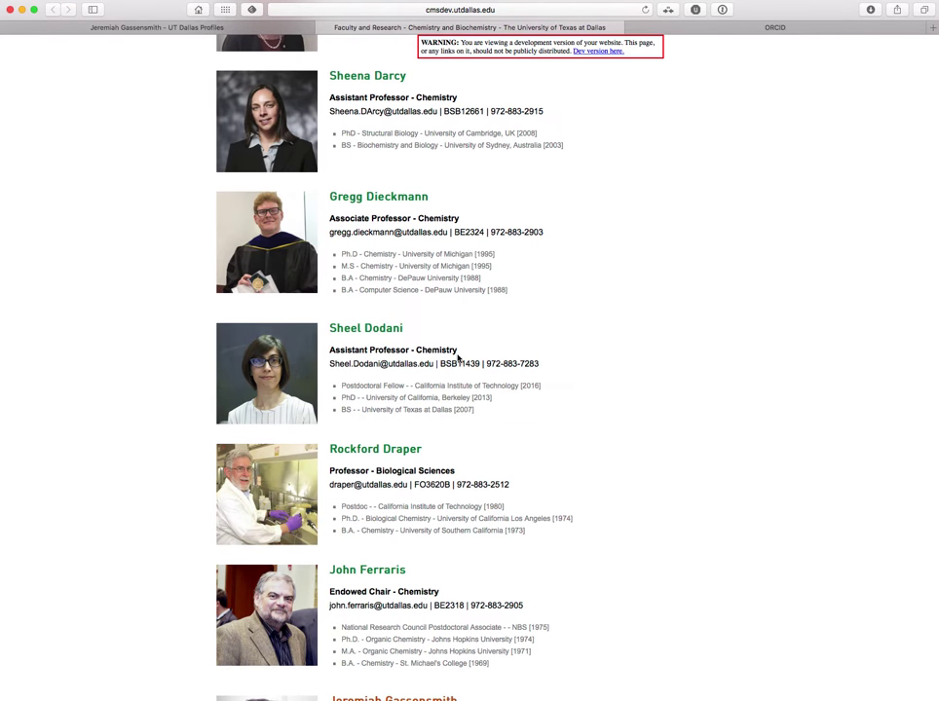
pyautogui.scroll(15, 458, 357)
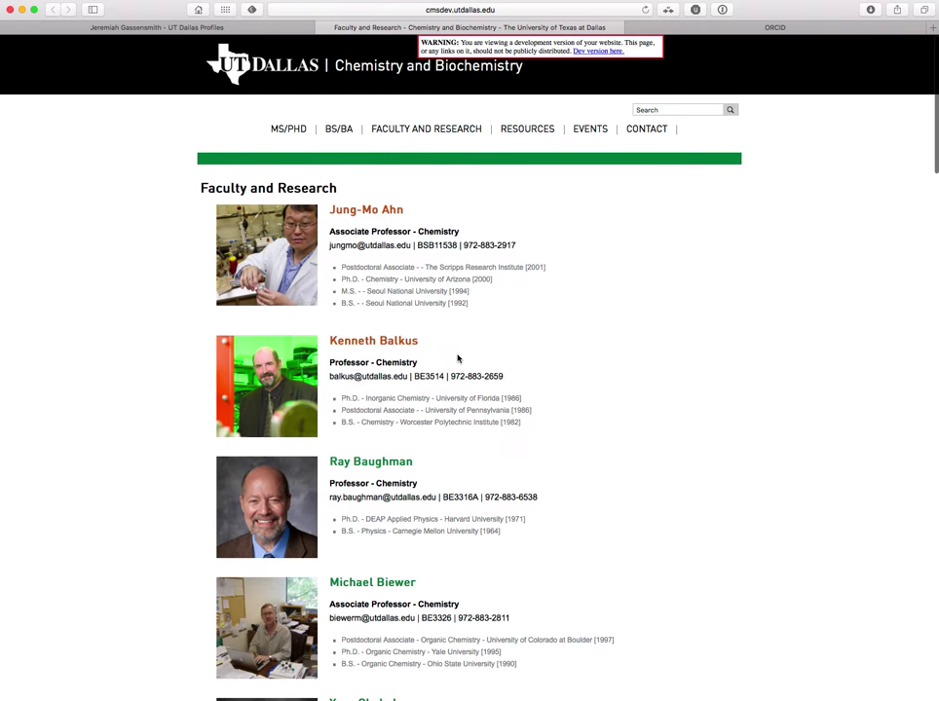
pyautogui.scroll(-4, 458, 359)
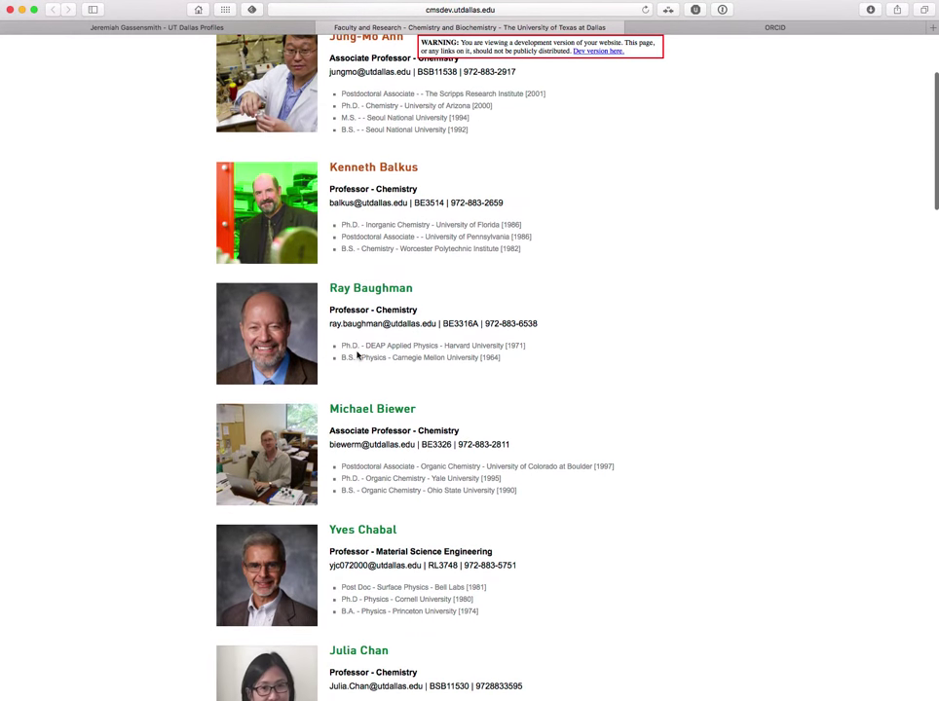
pyautogui.scroll(-20, 425, 435)
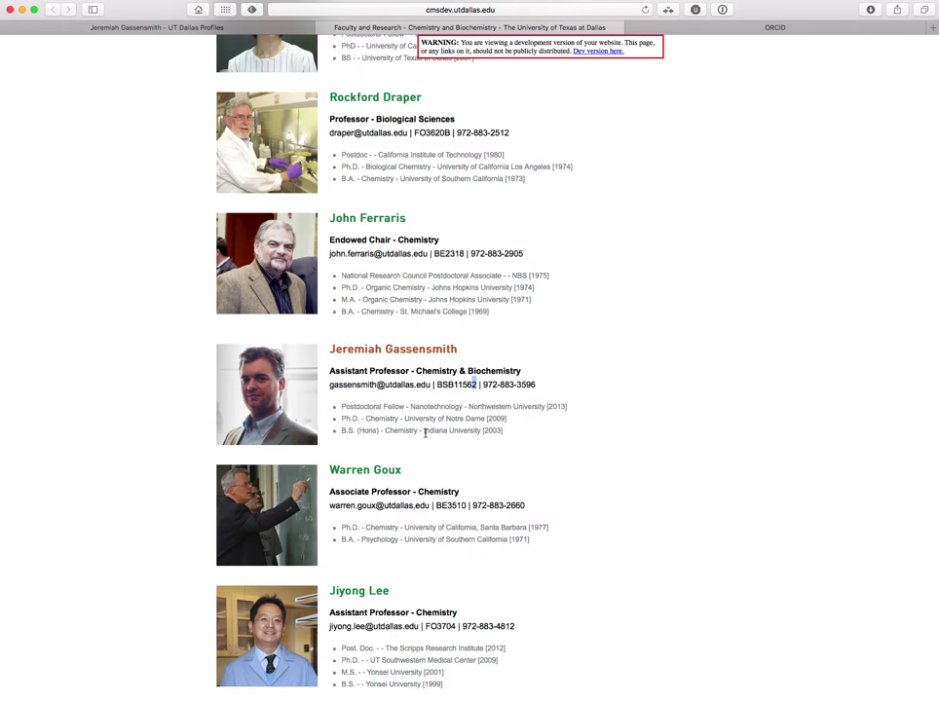
pyautogui.scroll(-15, 424, 433)
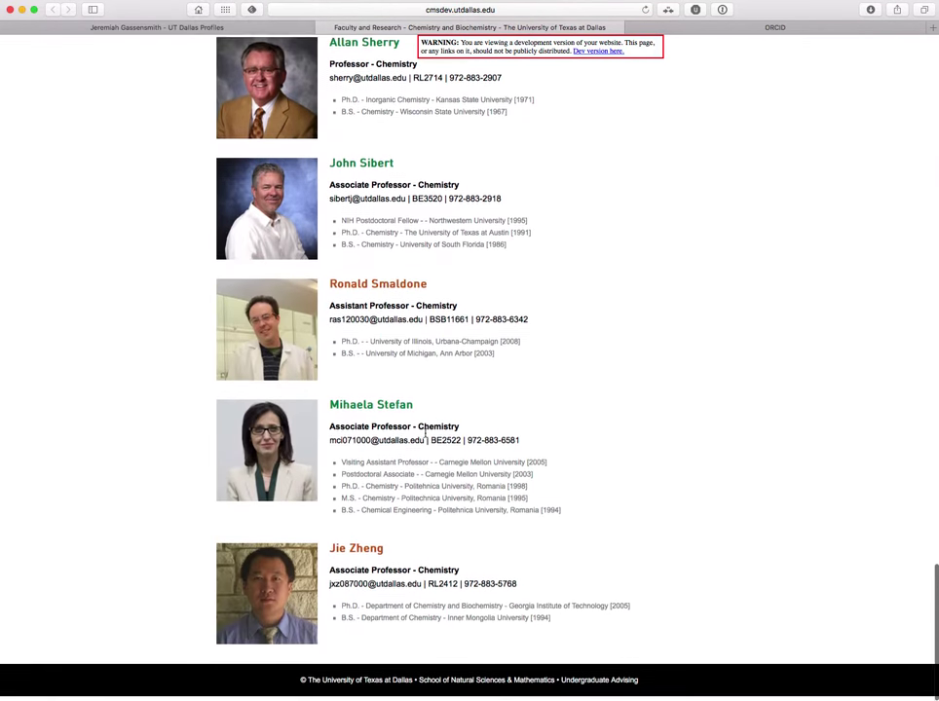
pyautogui.scroll(20, 425, 436)
pyautogui.scroll(-20, 424, 436)
pyautogui.scroll(-10, 424, 435)
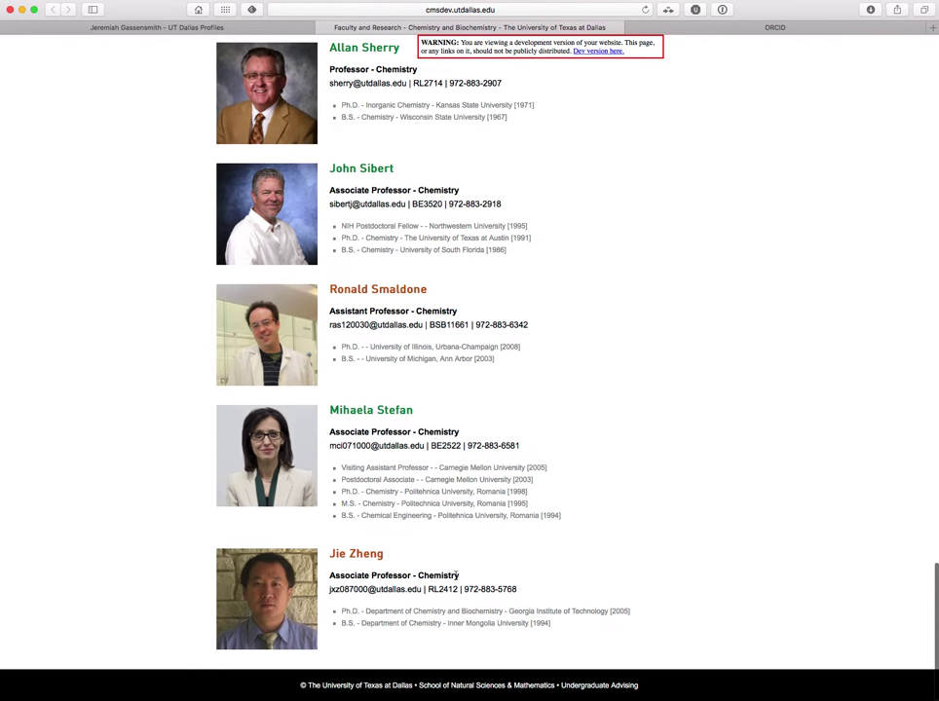